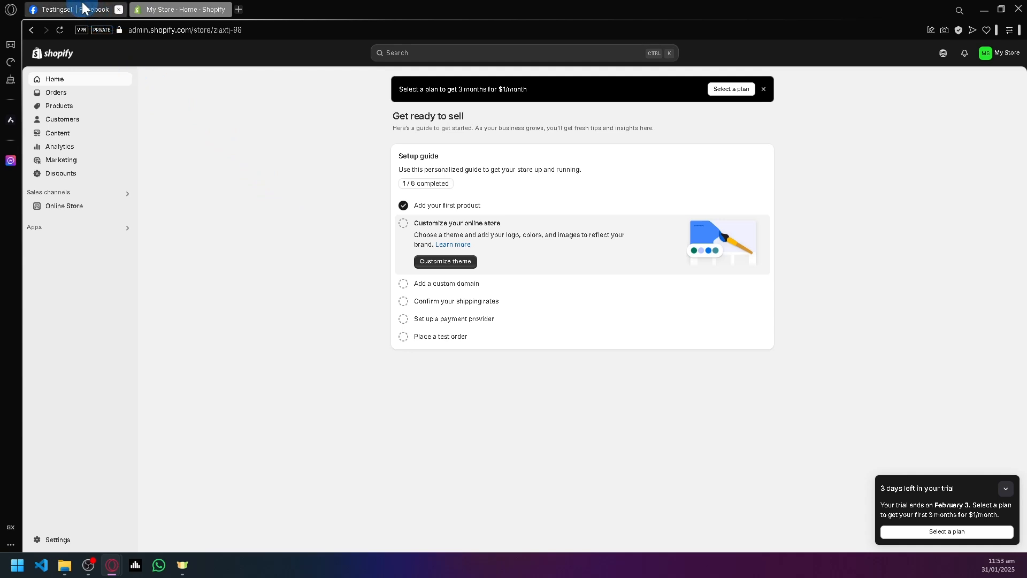
Switch to Facebook, change from the Testingsell page to the personal profile, and open its home feed.
left_click(83, 8)
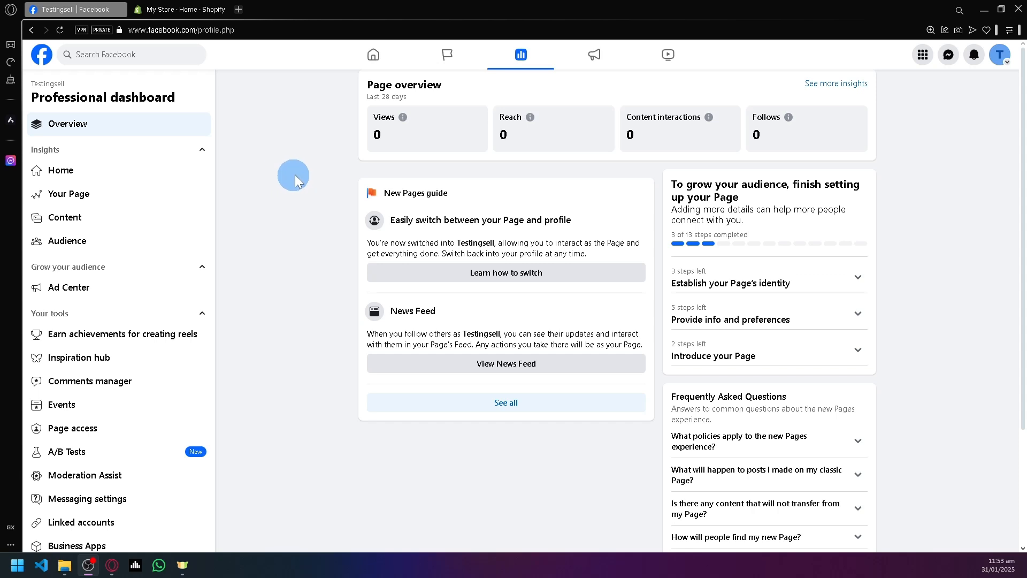
left_click(1000, 54)
left_click(892, 129)
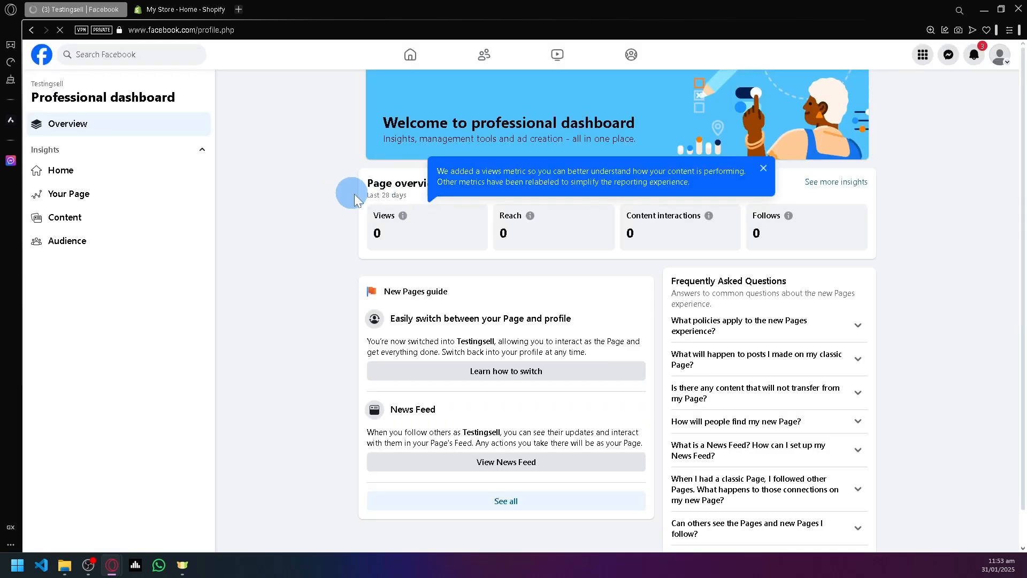
left_click(411, 54)
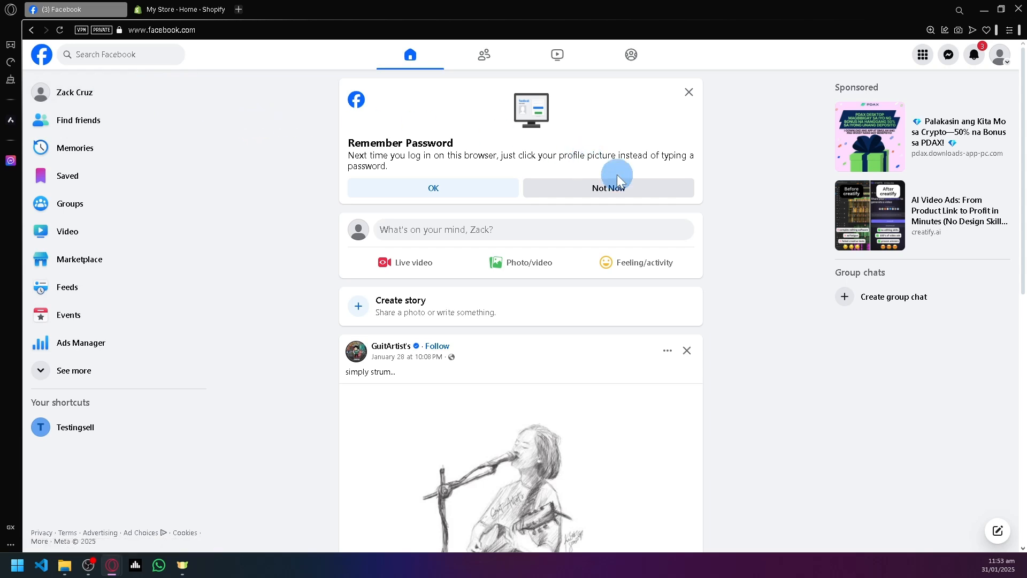
Switch the active Facebook profile to the Testingsell page.
left_click(1002, 57)
left_click(363, 135)
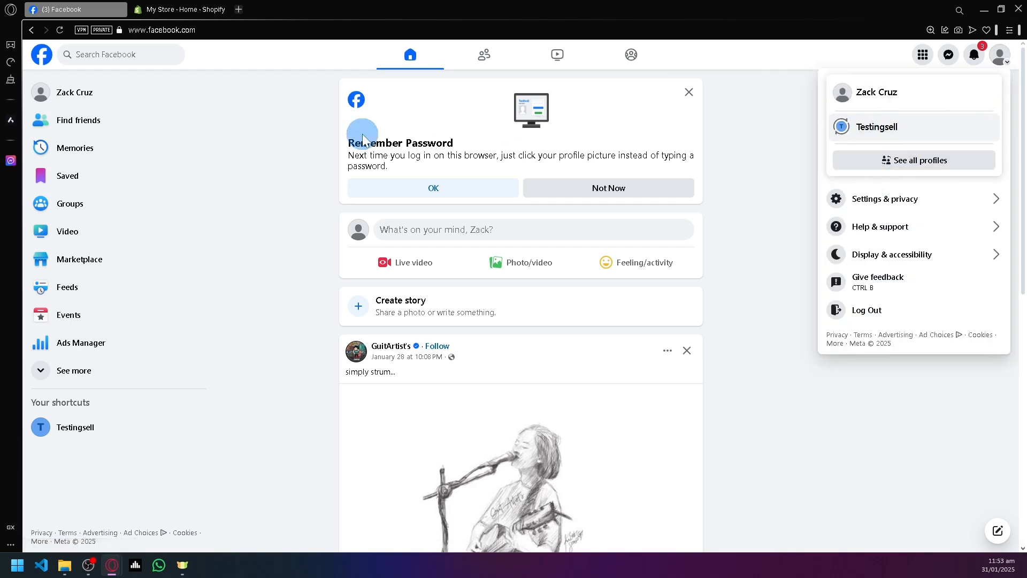
left_click(883, 134)
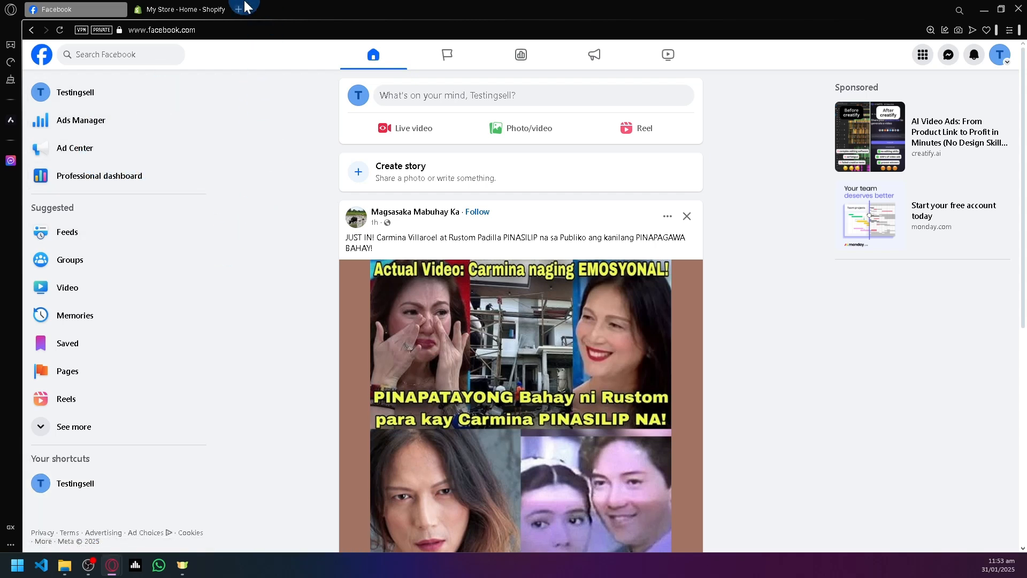
Switch to the Shopify admin and open the Shopify App Store from the recommended apps.
left_click(193, 7)
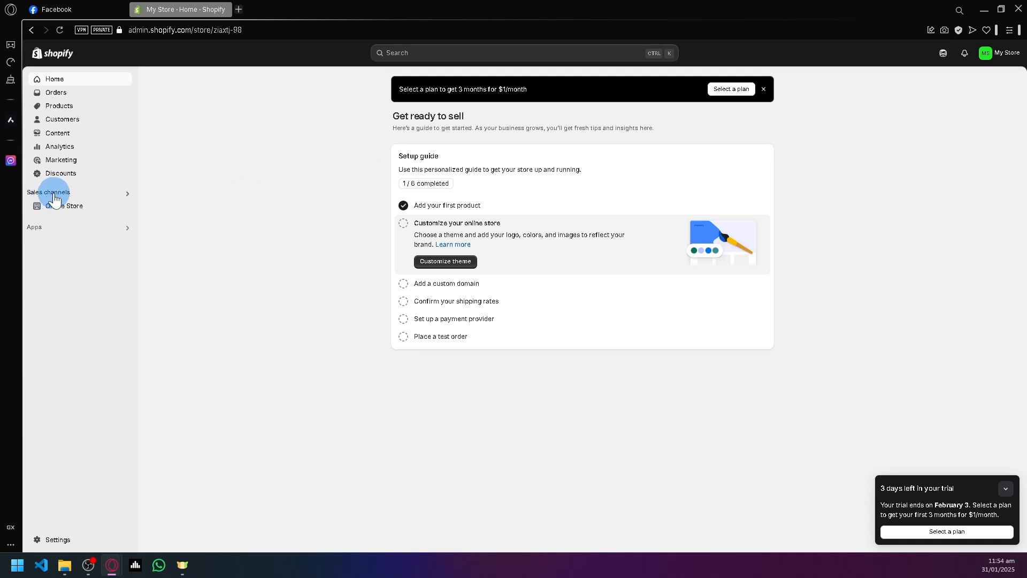
left_click(64, 228)
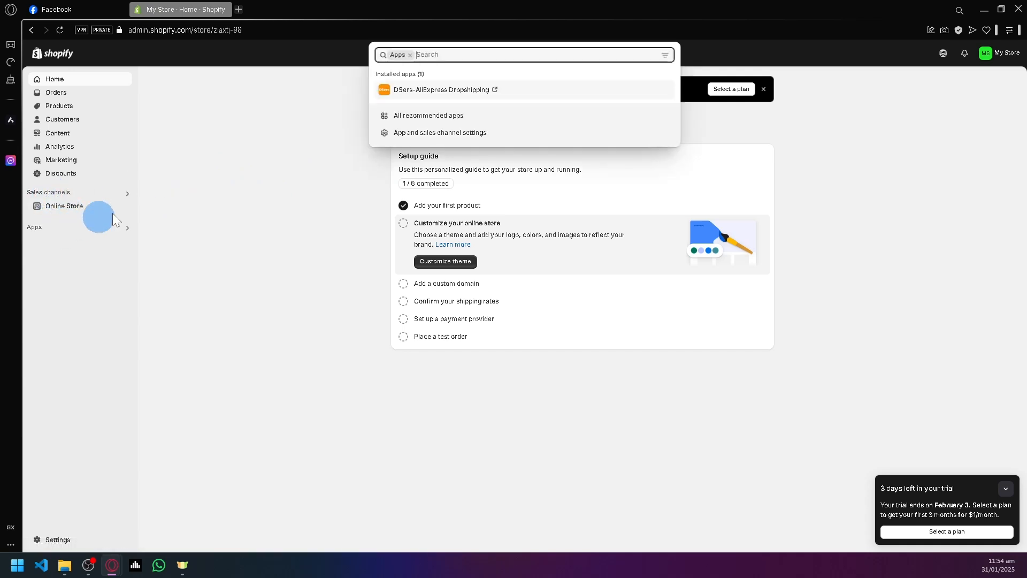
left_click(422, 116)
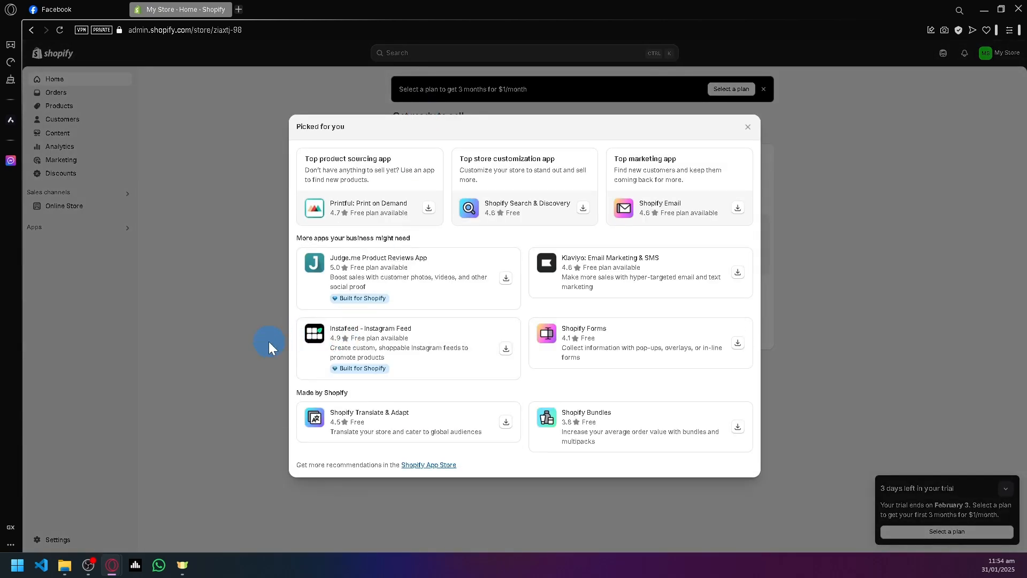
left_click(429, 465)
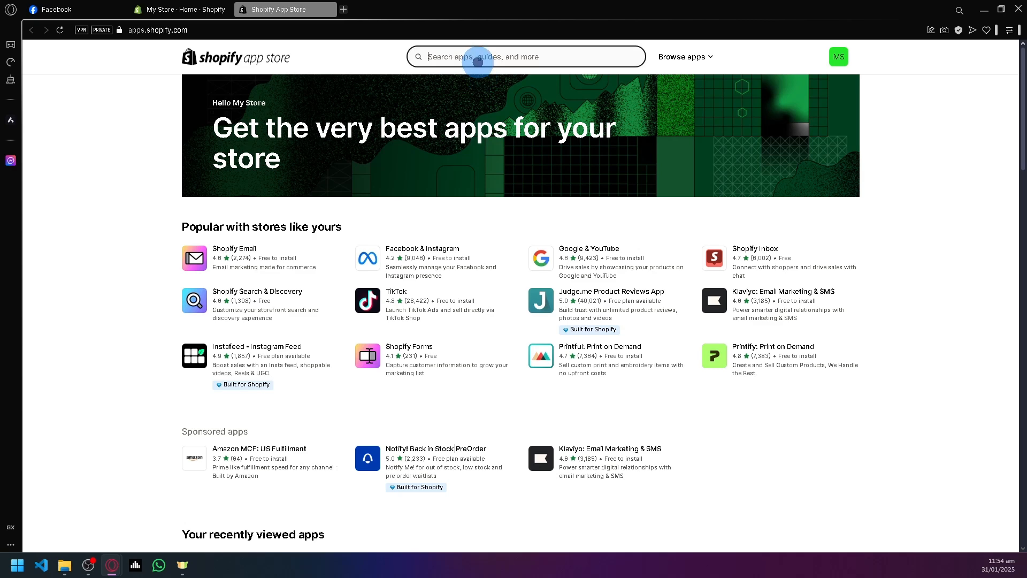
Search the app store for "facebook" and install the Facebook & Instagram app by Meta on the store.
left_click(476, 58)
left_click(463, 88)
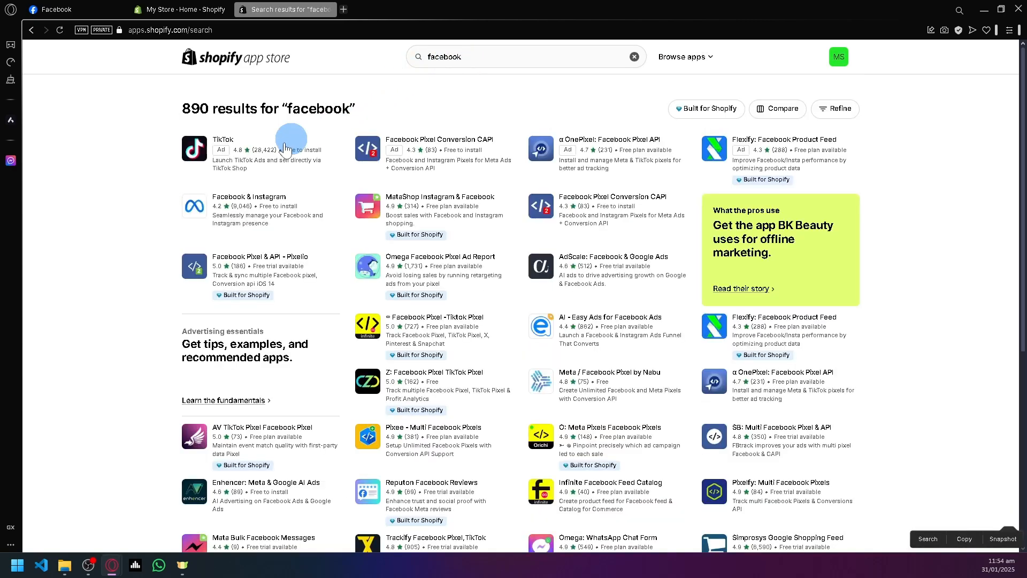
left_click(239, 204)
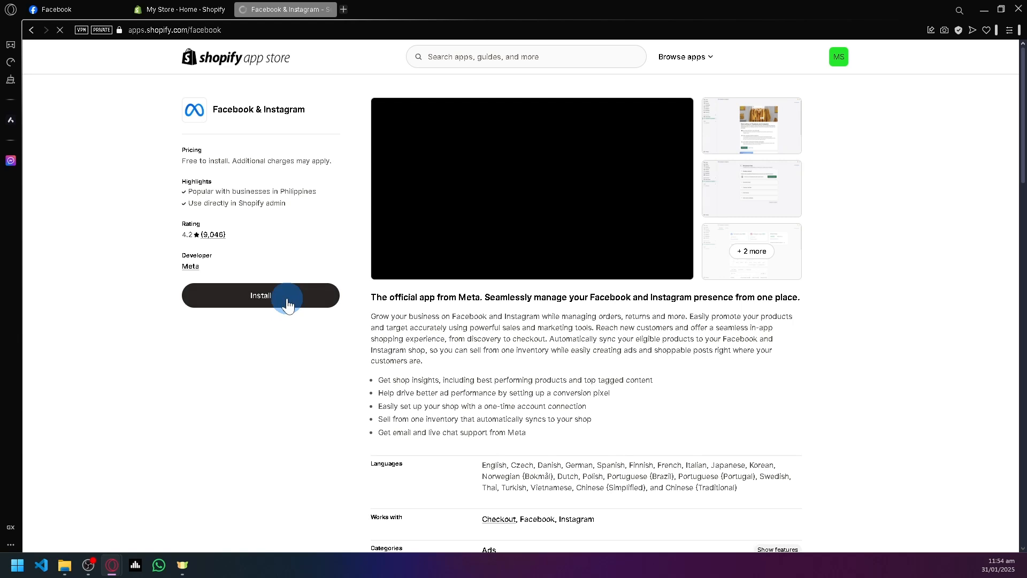
left_click(285, 298)
left_click(83, 9)
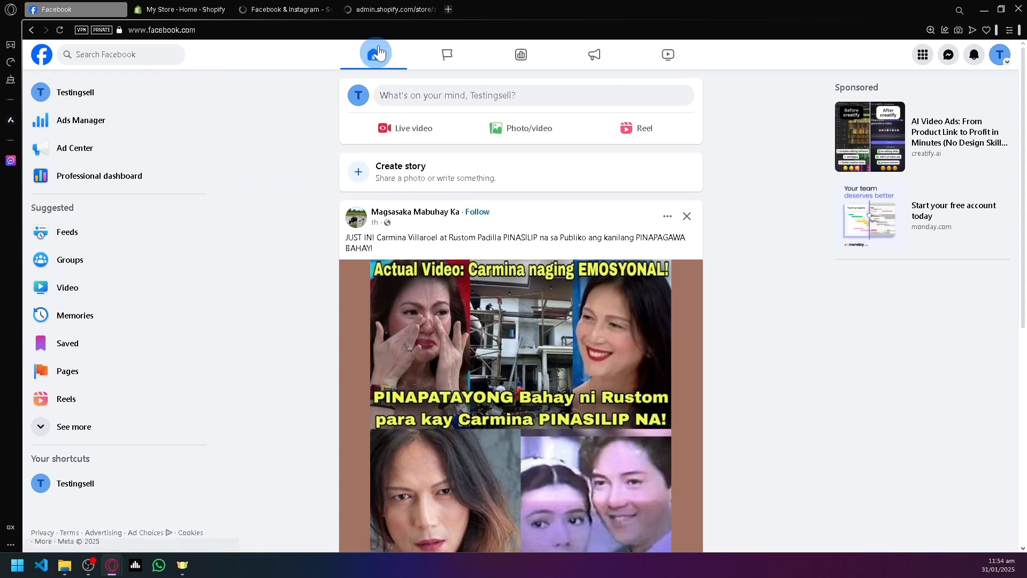
left_click(375, 6)
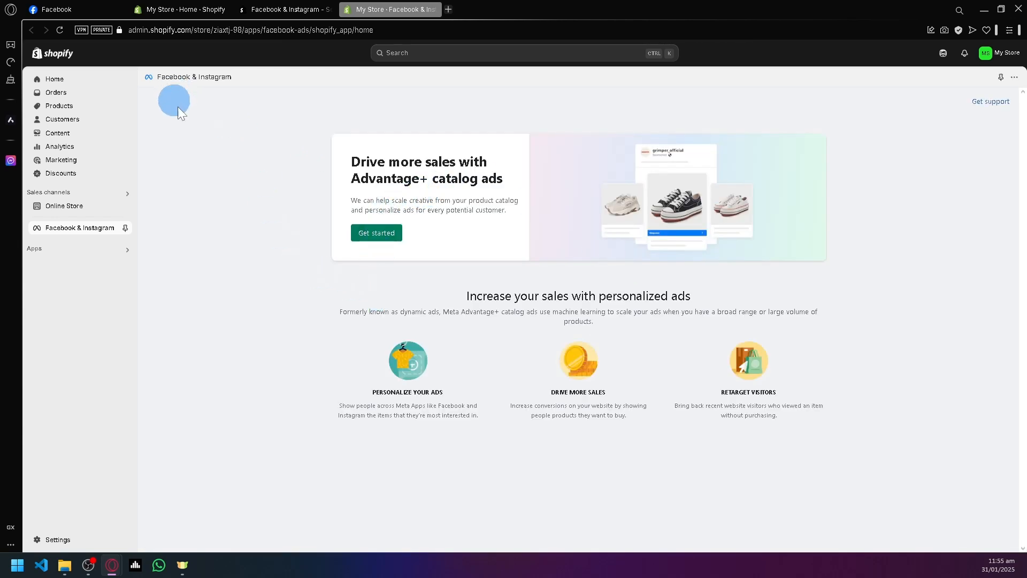
Start the Facebook and Instagram ads setup and connect the personal Facebook account, continuing through the required account switch.
left_click(366, 234)
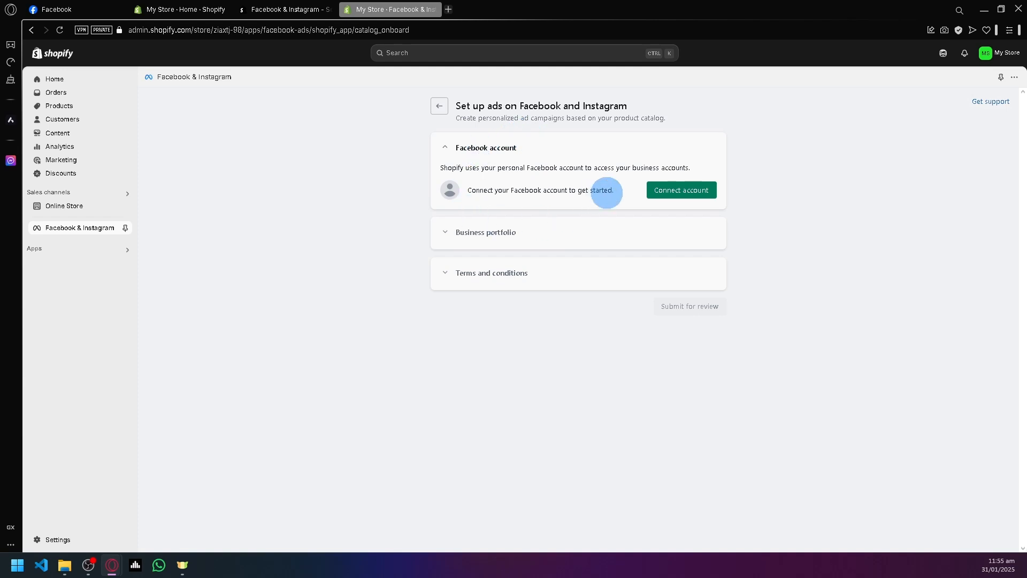
left_click(658, 191)
right_click(654, 191)
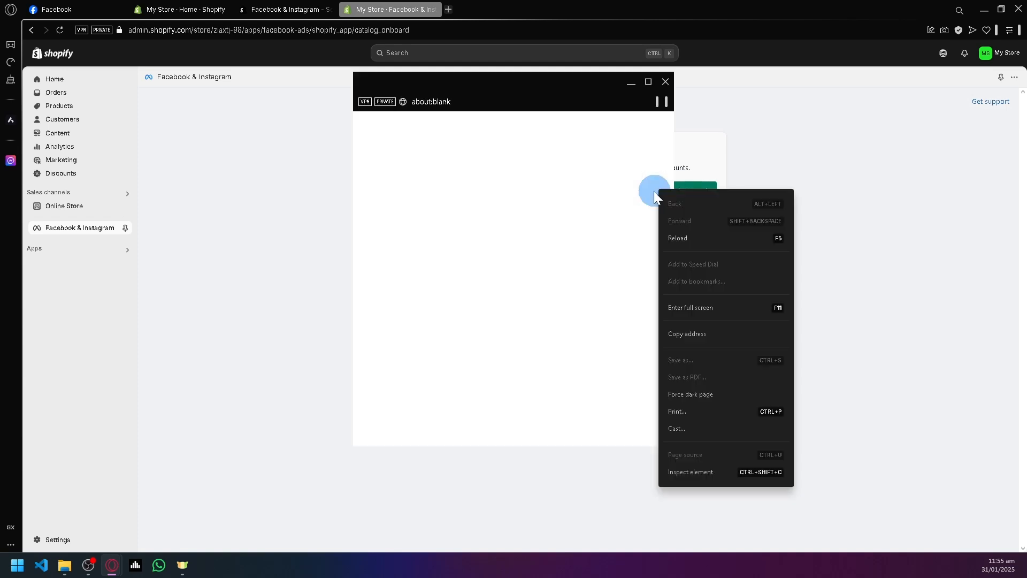
left_click(602, 171)
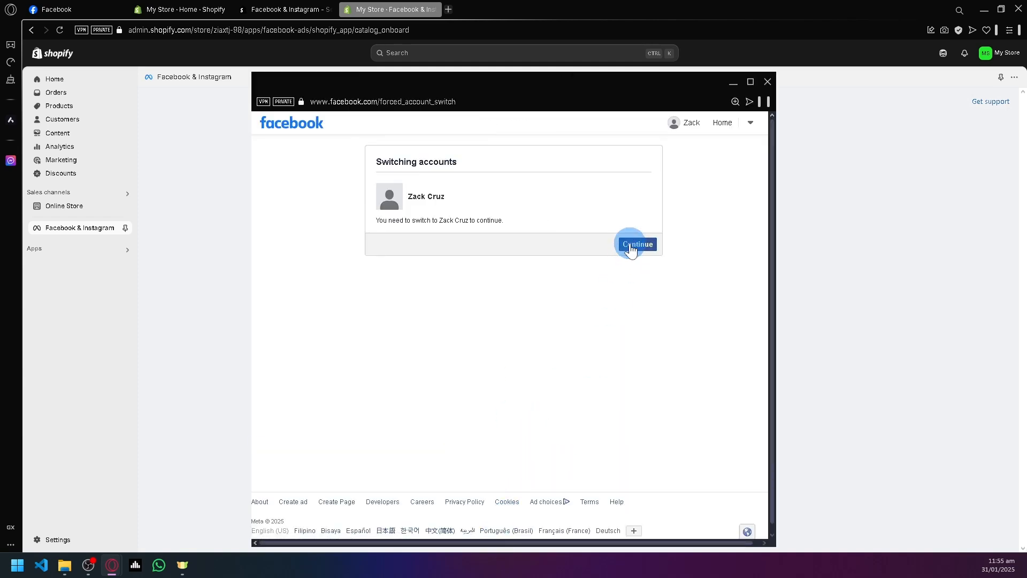
left_click(631, 248)
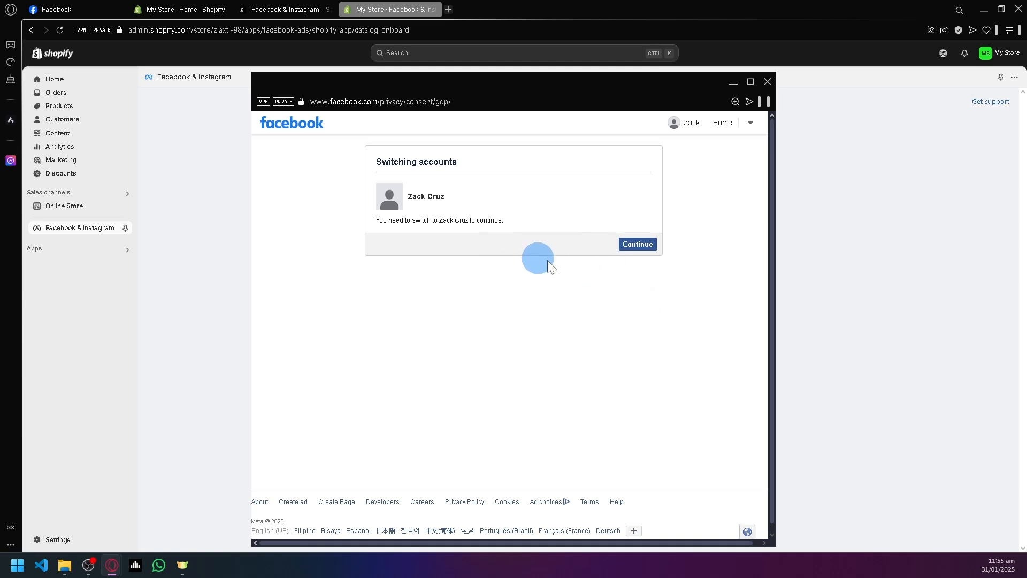
left_click(421, 384)
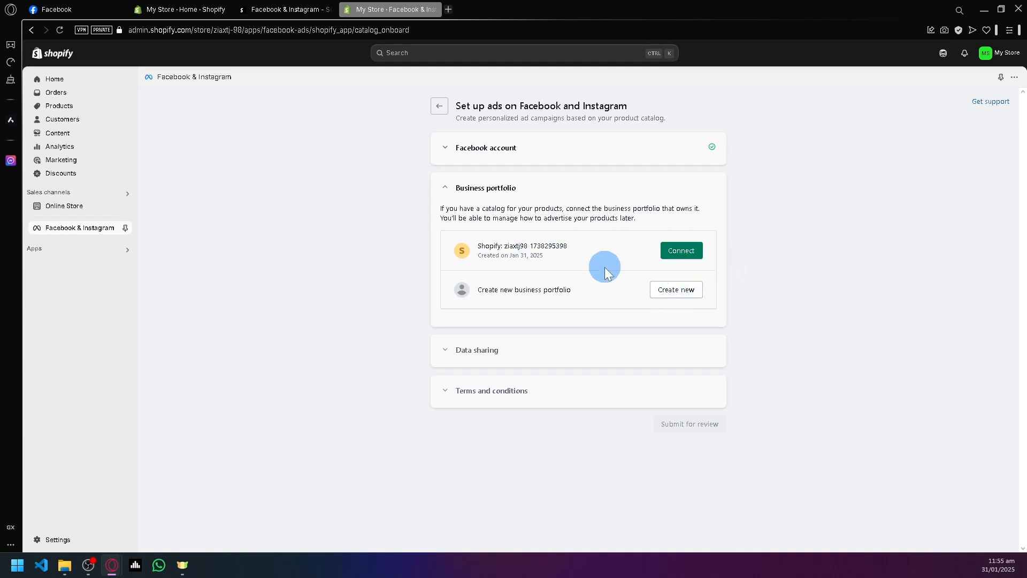
Connect the existing Shopify business portfolio and enable data sharing with its existing Meta pixel.
left_click(666, 251)
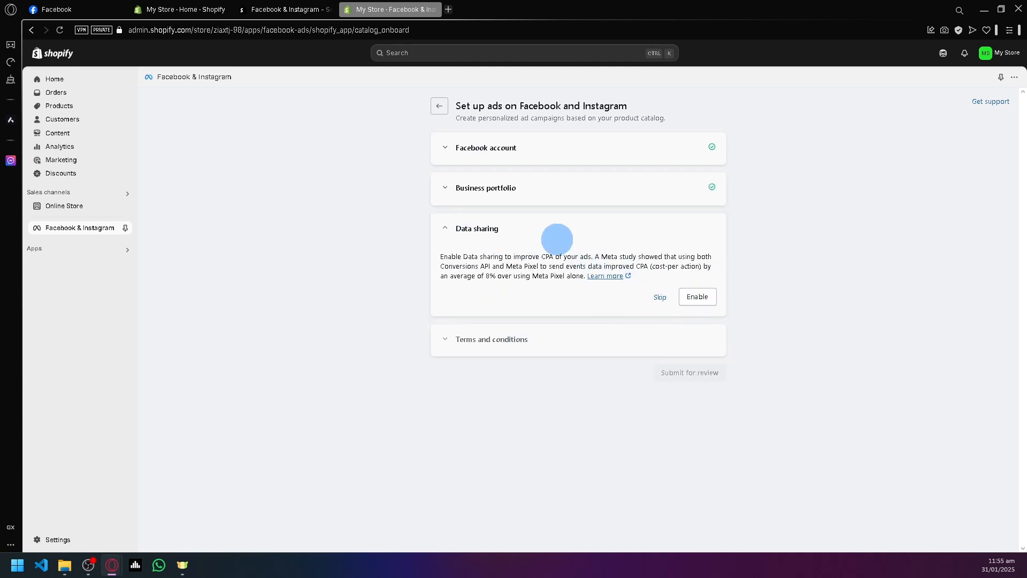
left_click(697, 296)
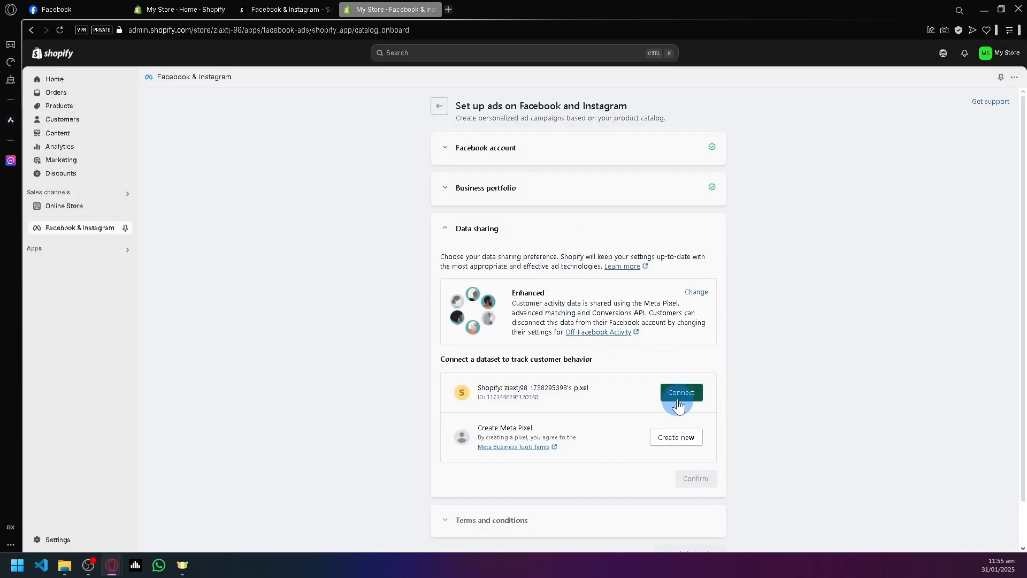
left_click(680, 399)
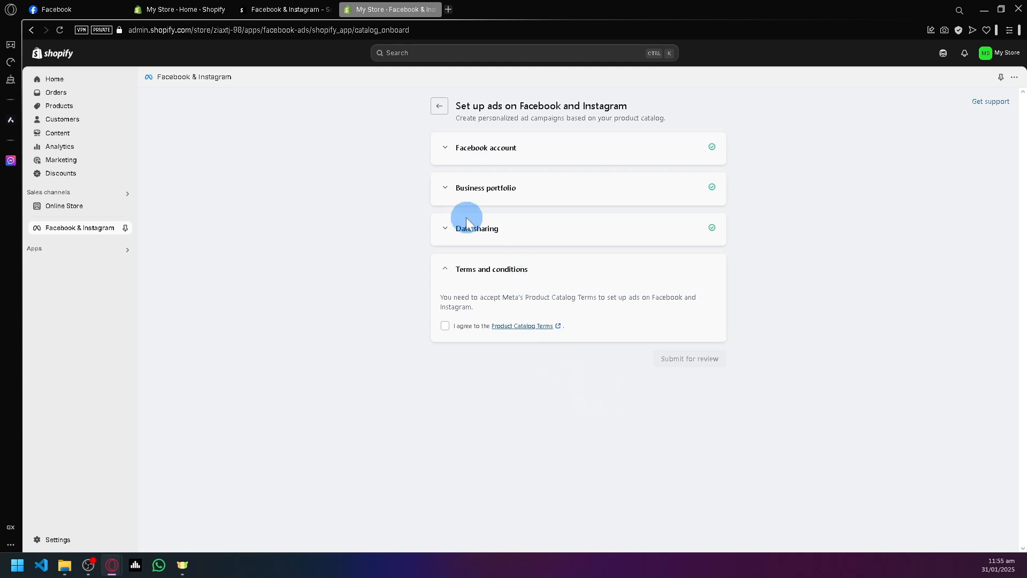
Check the data sharing settings, agree to the Product Catalog Terms, and submit the ads setup for review.
left_click(458, 236)
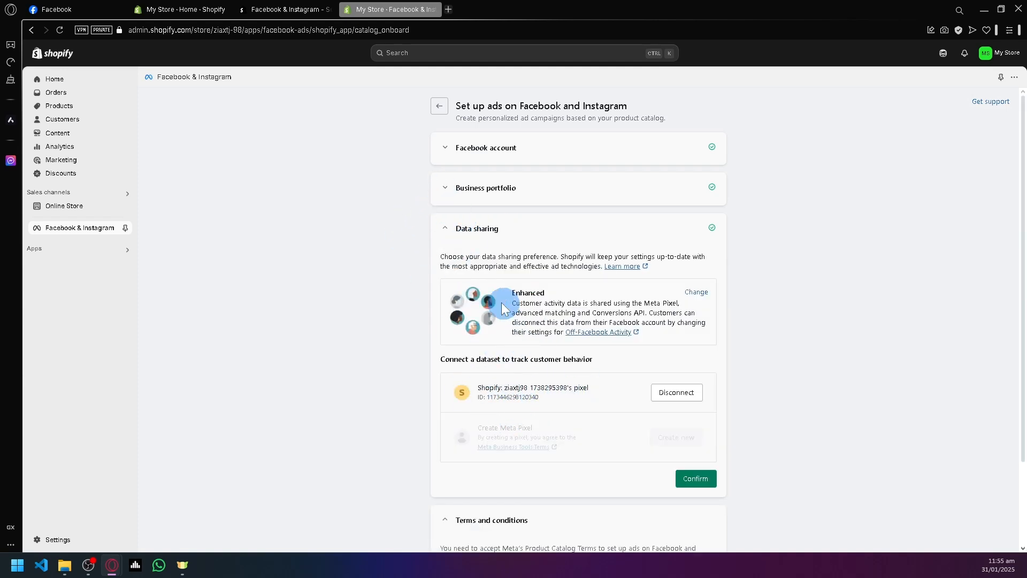
left_click(445, 229)
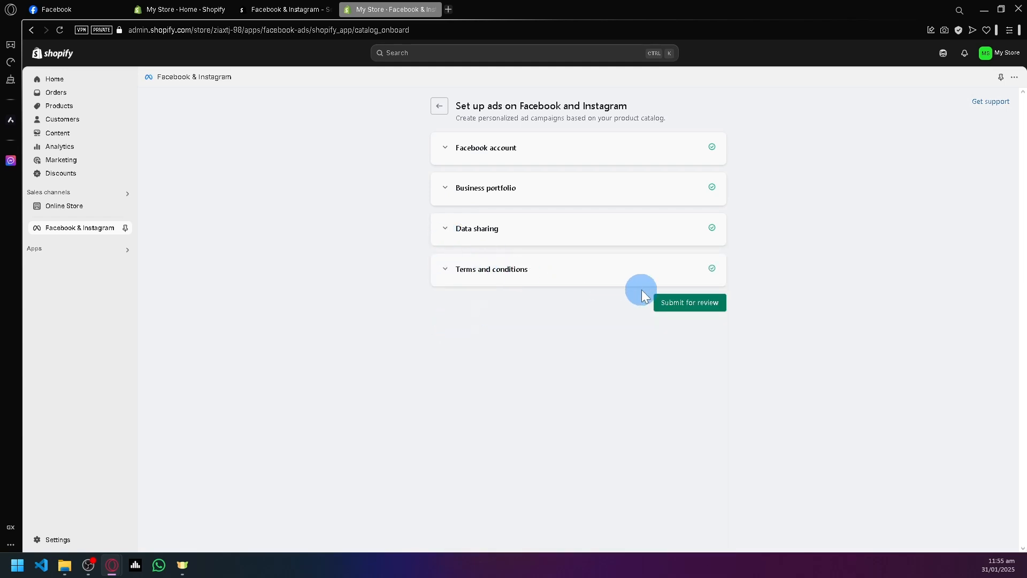
left_click(664, 304)
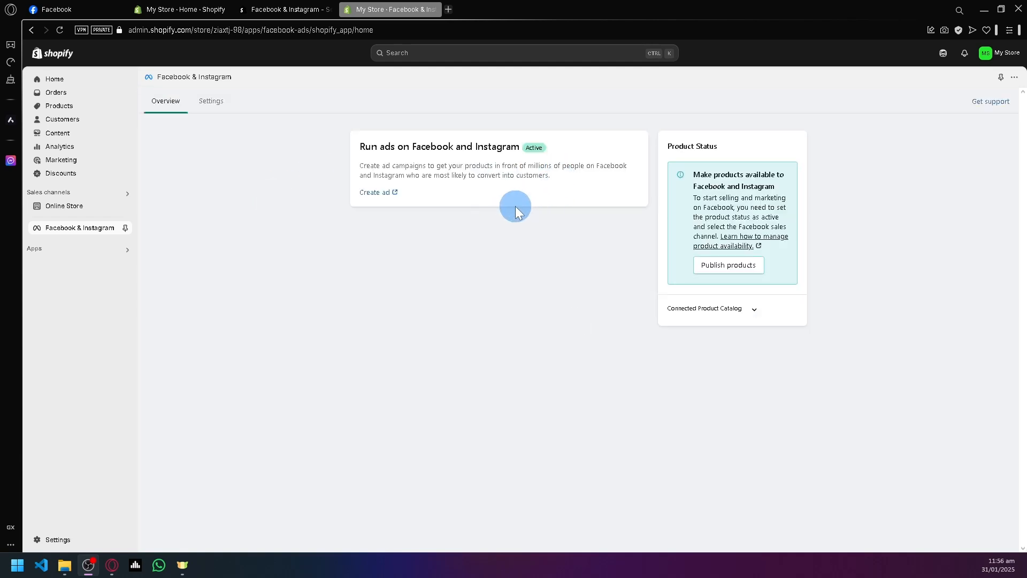
Check the status of running ads on Facebook and Instagram, and open ad creation in Meta Ads Manager.
left_click(548, 148)
left_click_drag(532, 147, 522, 148)
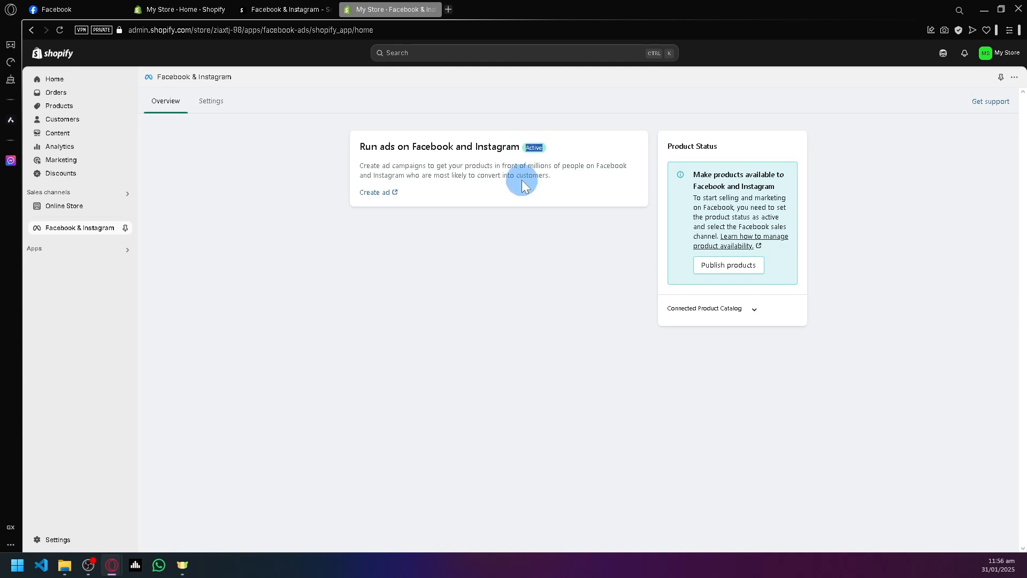
left_click(533, 268)
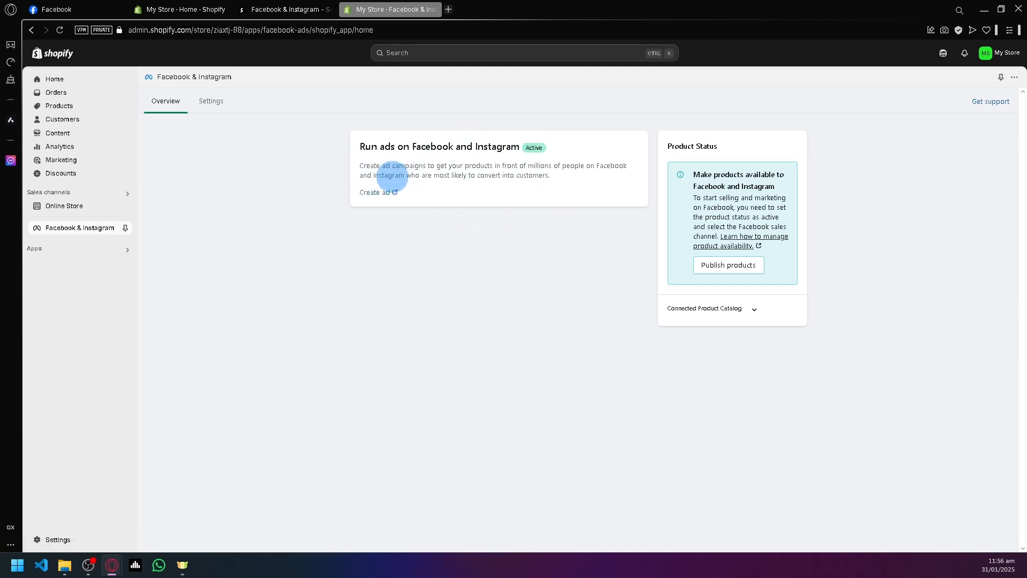
left_click(371, 195)
left_click(403, 8)
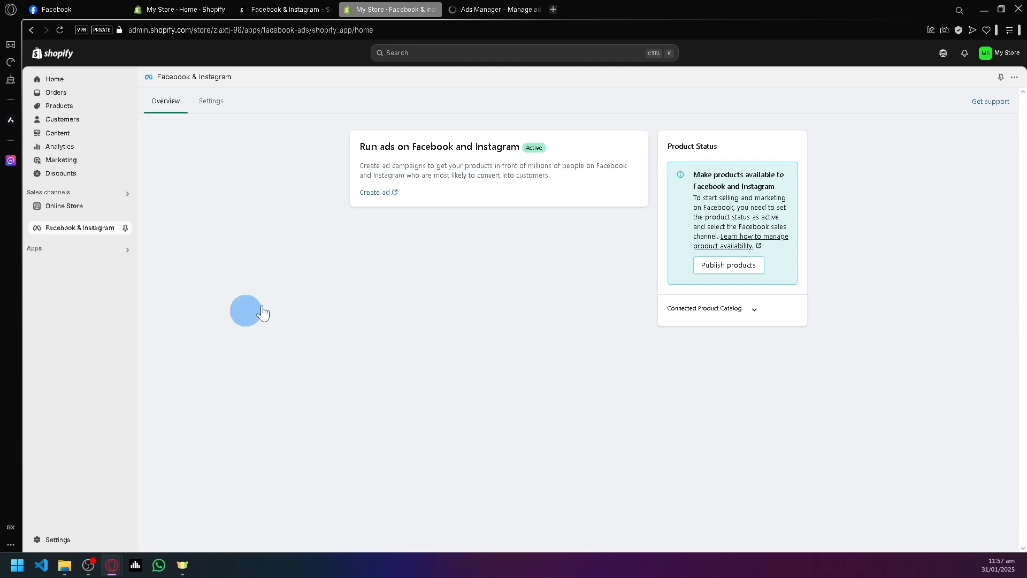
left_click(480, 8)
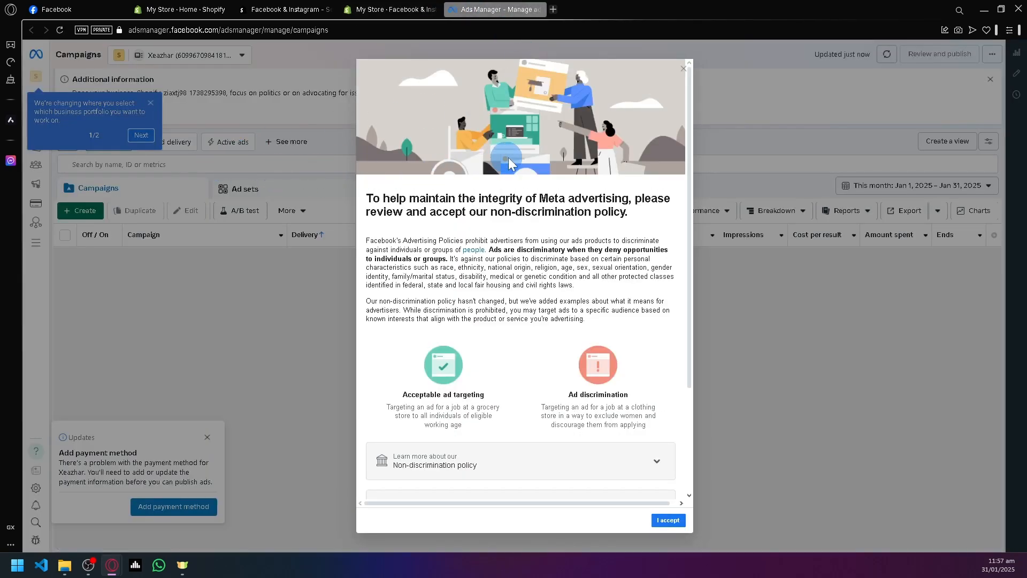
Read and accept Meta's non-discrimination policy, and dismiss the business portfolio tip.
scroll(641, 294, "down", 3)
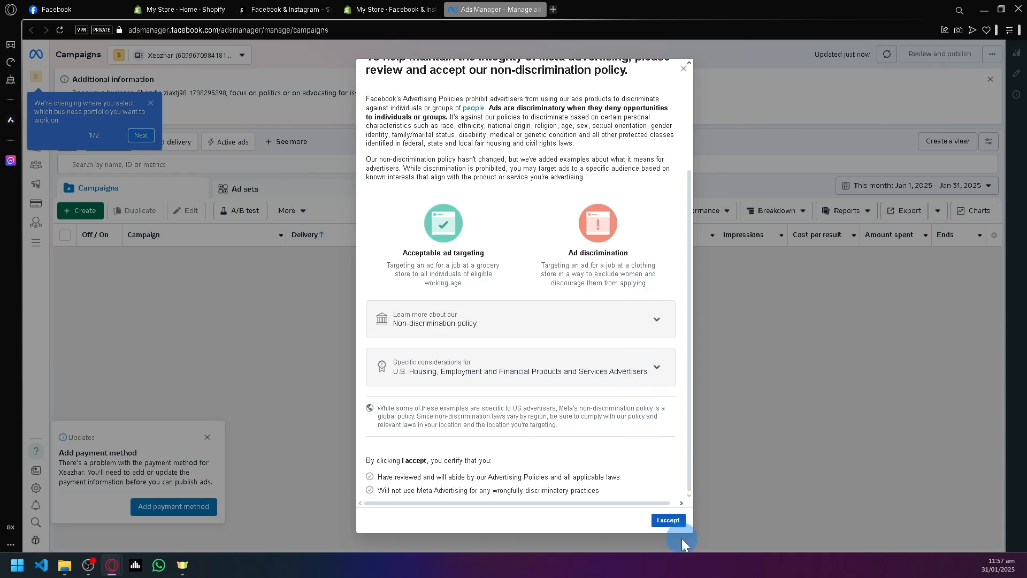
left_click(668, 521)
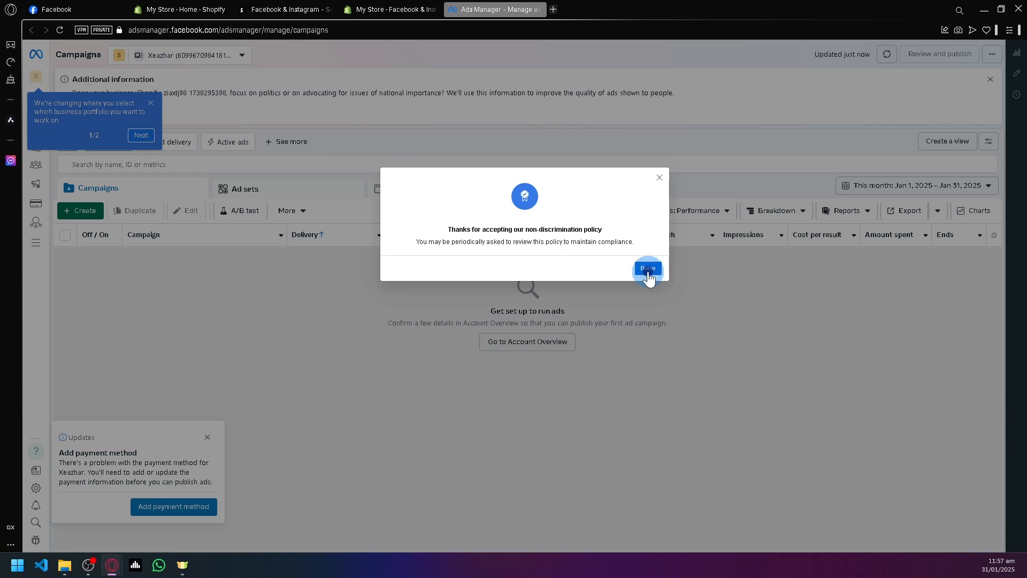
left_click(648, 269)
left_click(151, 102)
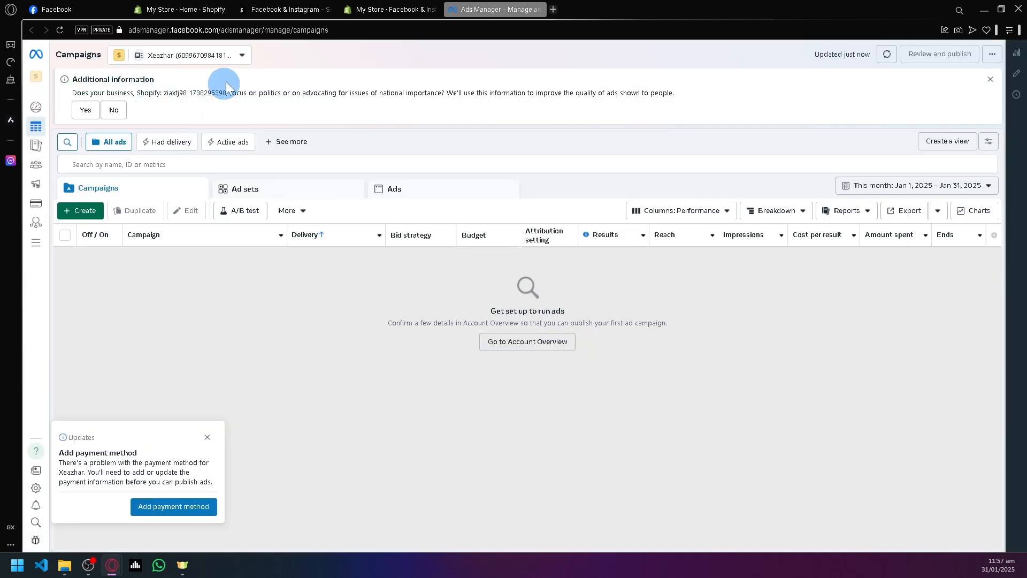
Check which ad account is selected and show the account's list of ads.
left_click(243, 56)
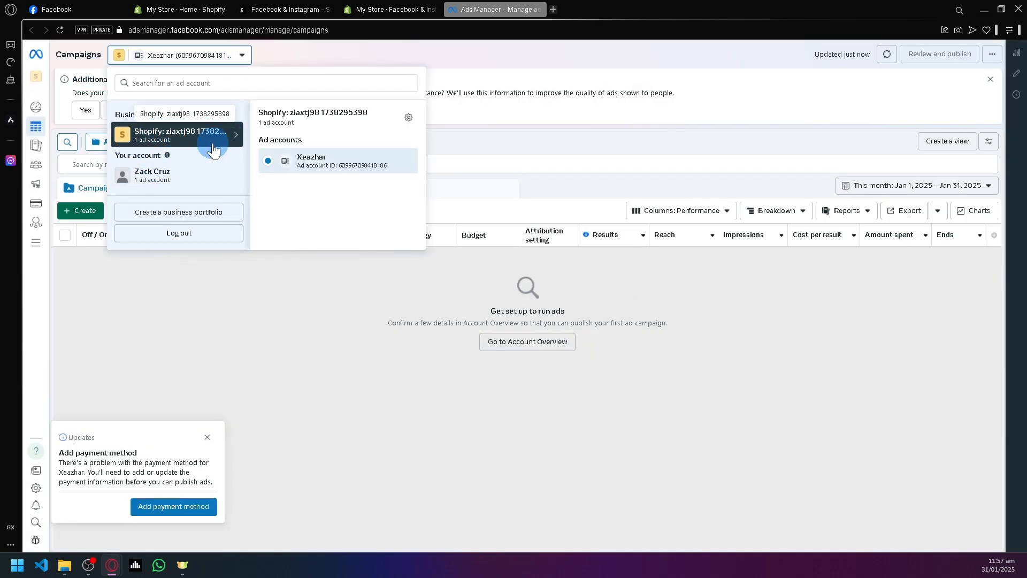
left_click(361, 338)
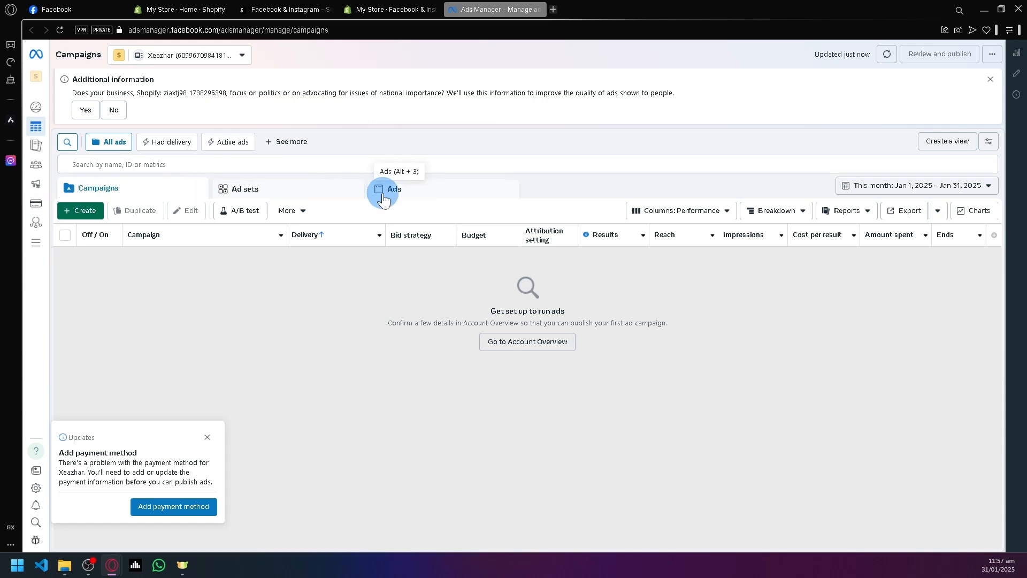
left_click(420, 191)
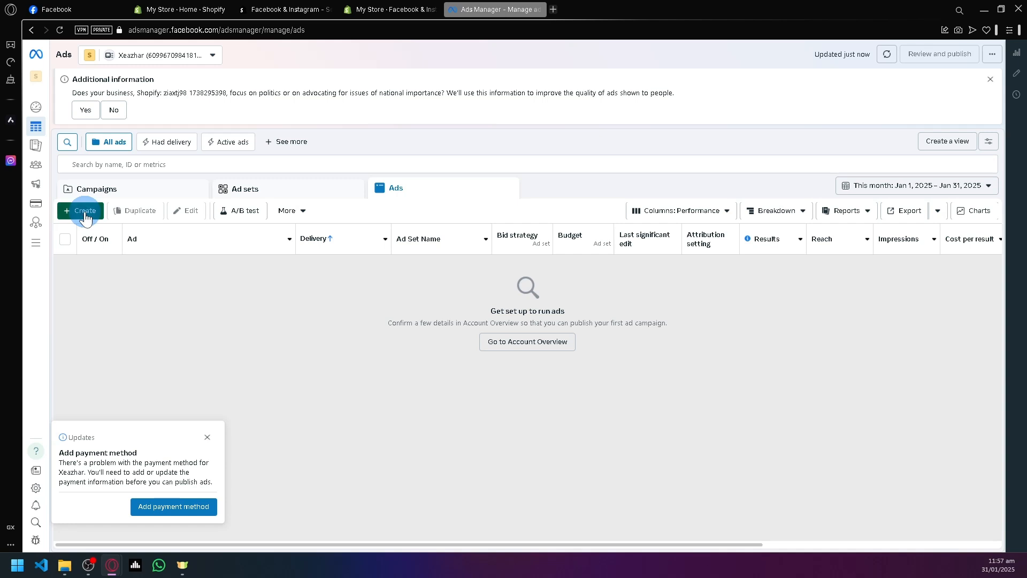
Start a new campaign, try the Reservation buying type, and set the buying type back to Auction.
left_click(85, 212)
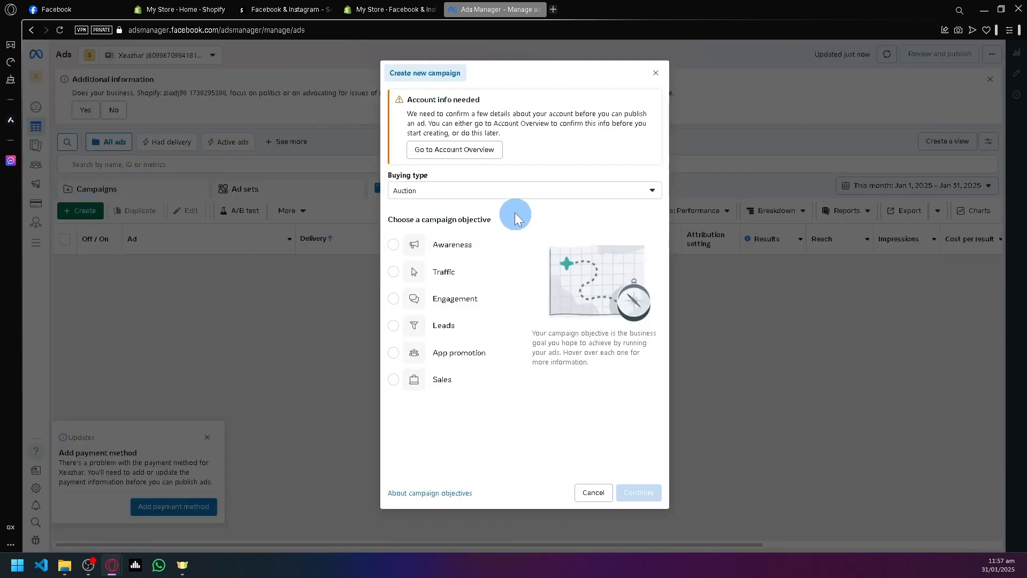
left_click(479, 192)
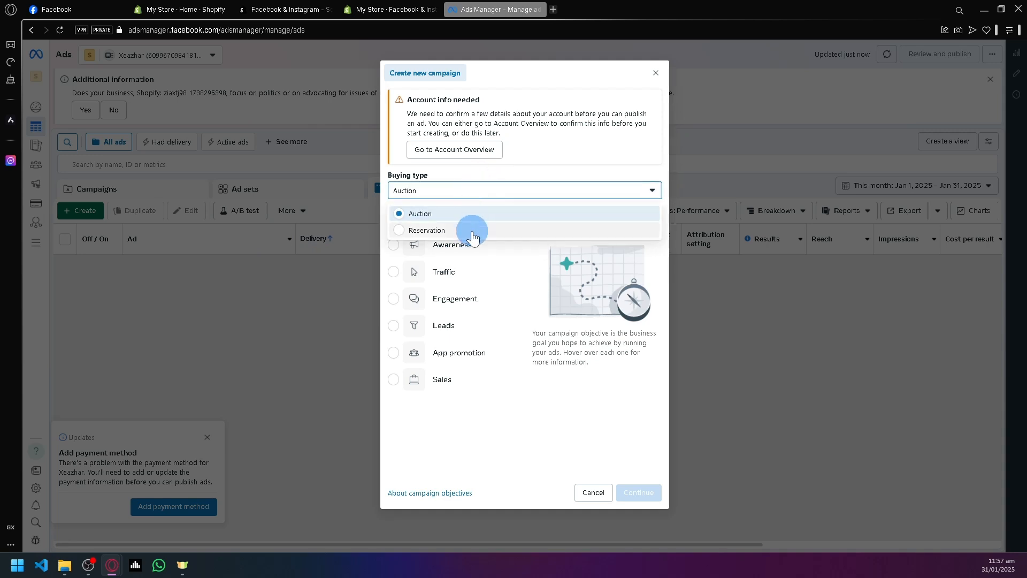
left_click(472, 230)
left_click(495, 191)
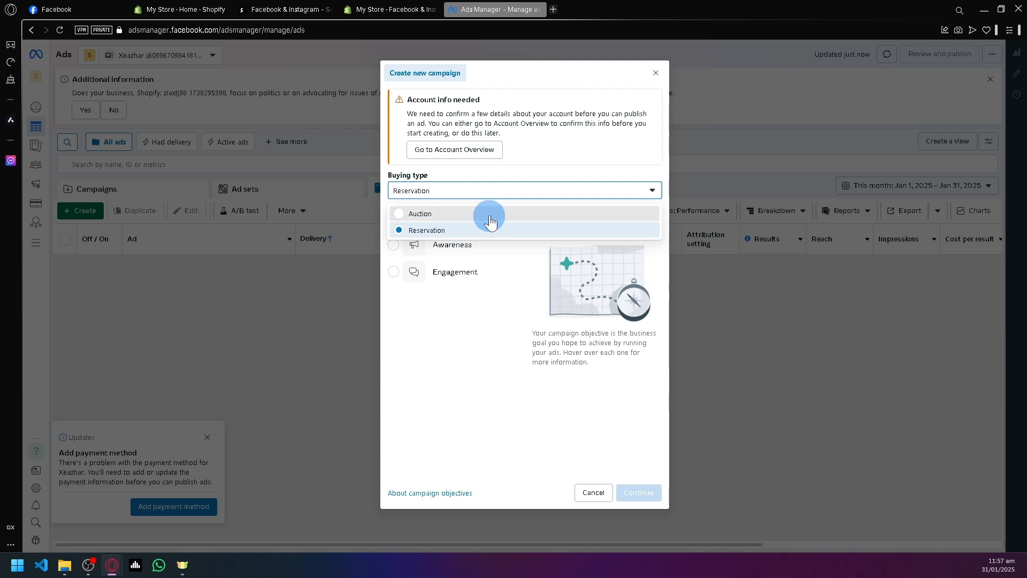
left_click(488, 209)
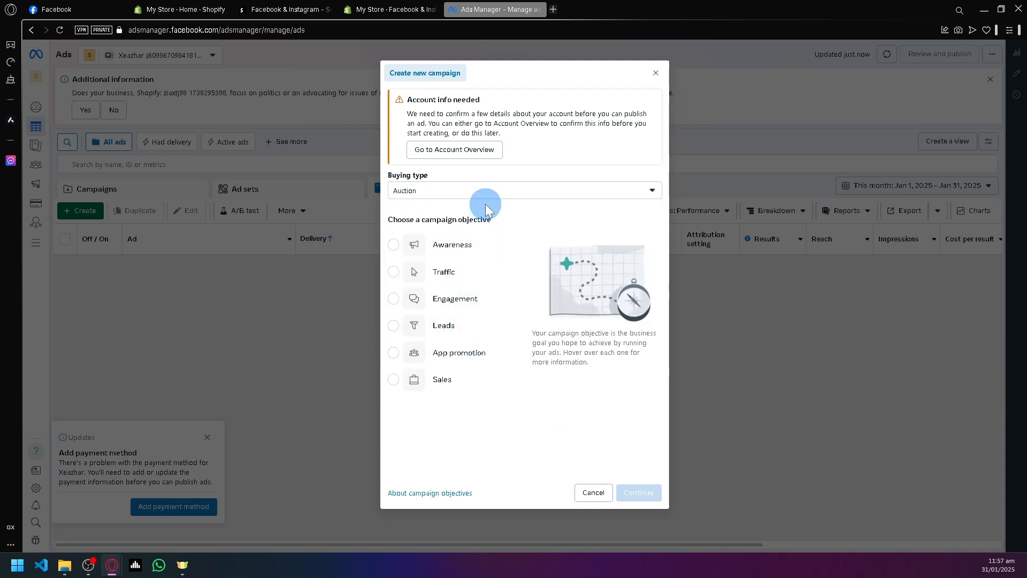
Choose the Sales objective for the campaign and continue with the Advantage+ shopping campaign setup.
left_click(392, 381)
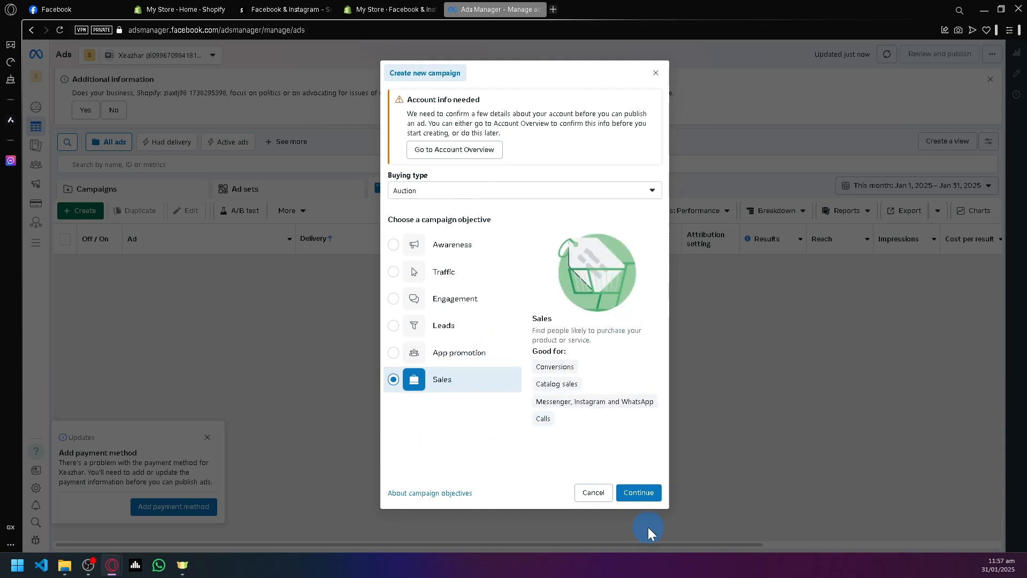
left_click(647, 493)
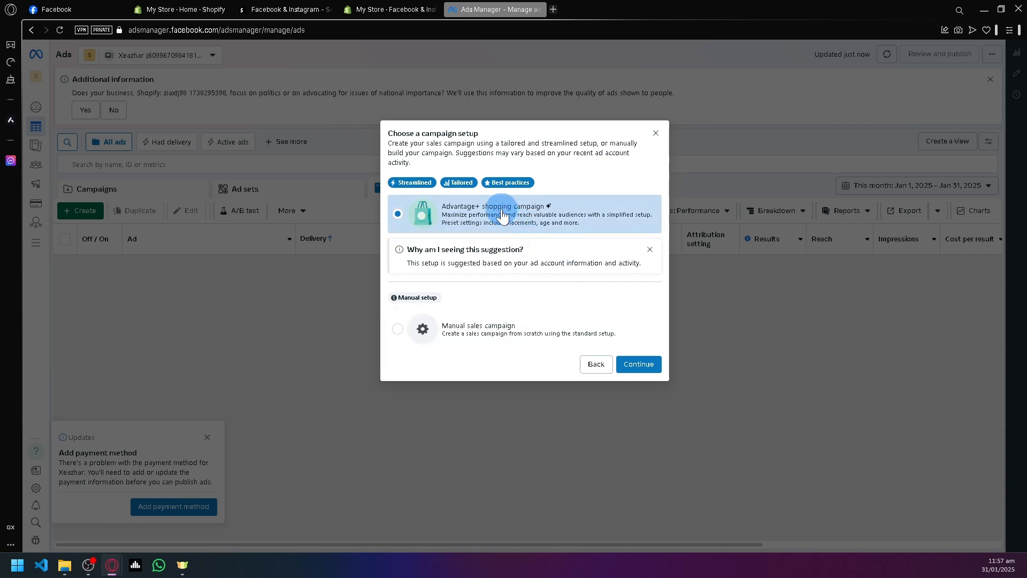
left_click(650, 249)
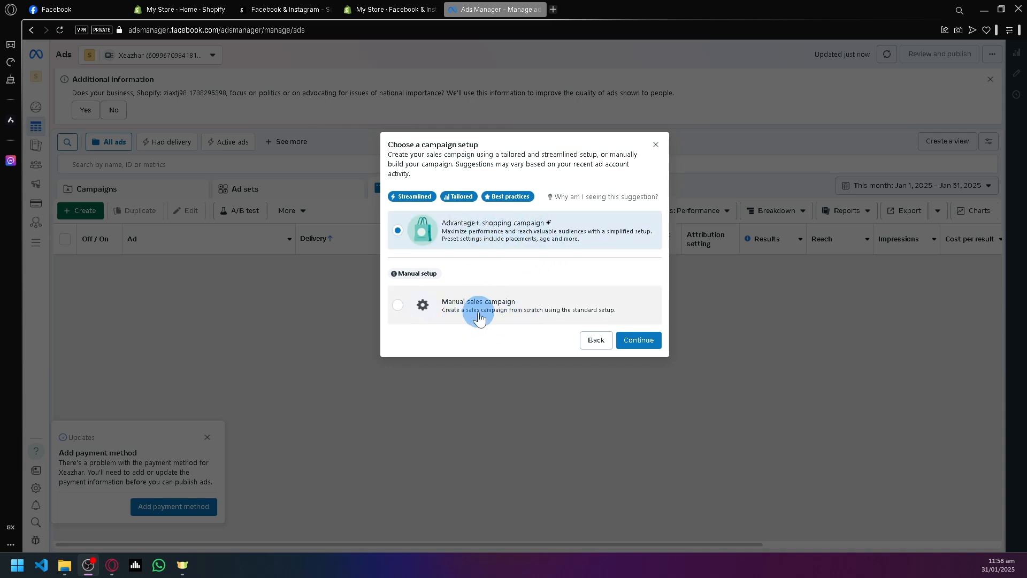
left_click(639, 341)
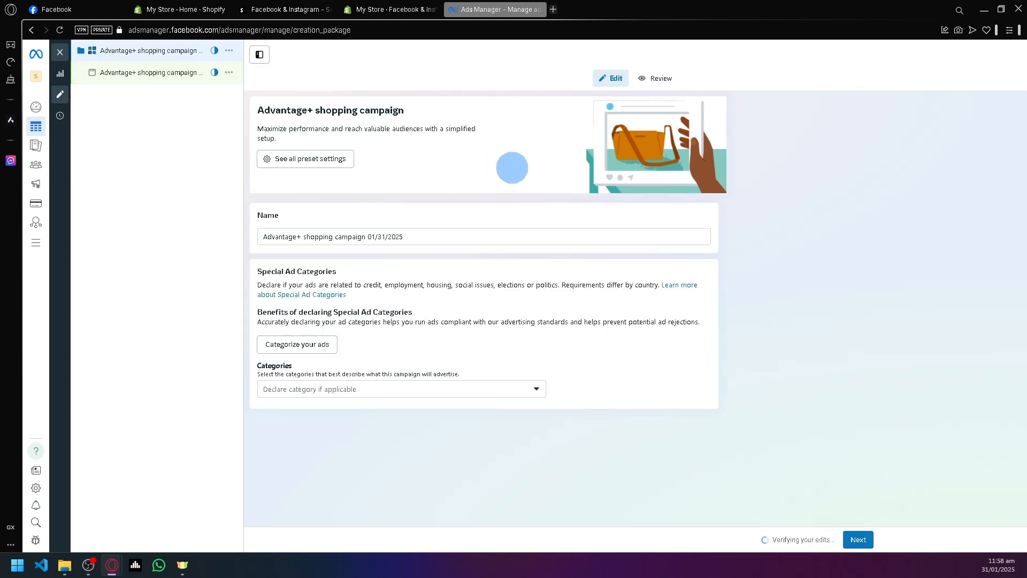
Examine the campaign's name, the special ad category options, and the conversion settings.
scroll(499, 294, "down", 6)
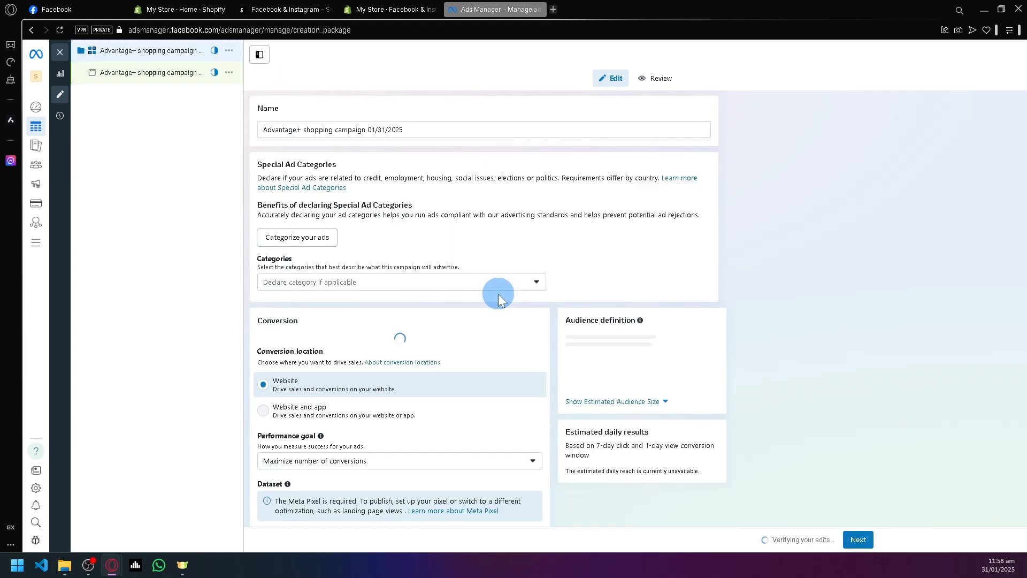
scroll(400, 242, "up", 6)
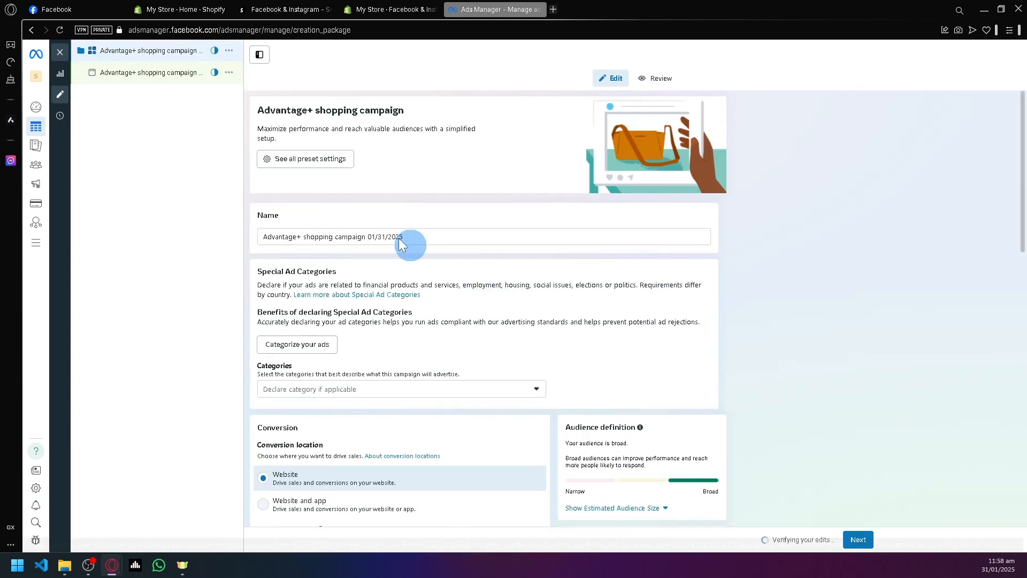
left_click(295, 237)
left_click_drag(443, 237, 236, 239)
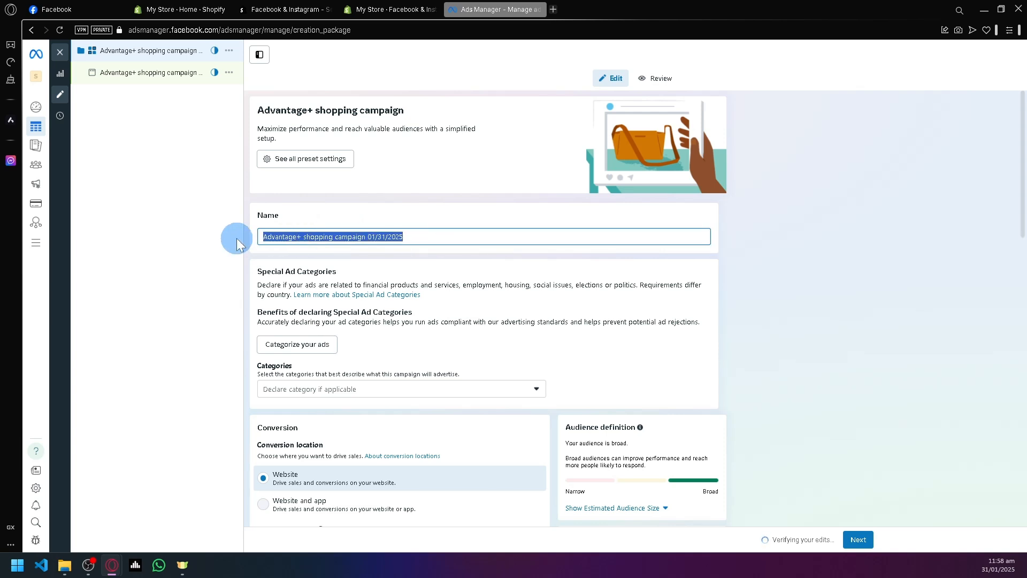
left_click(415, 242)
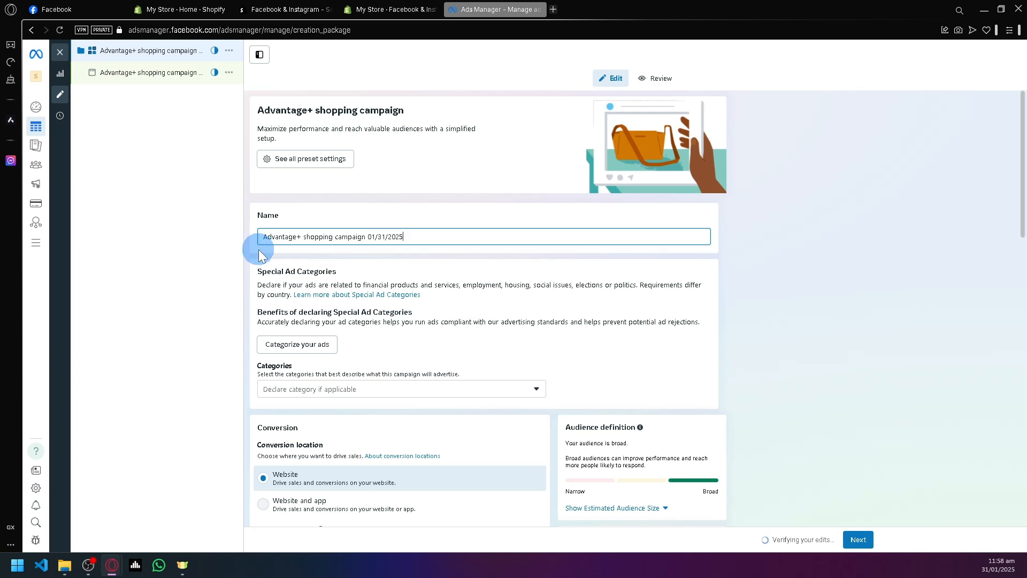
scroll(252, 278, "down", 2)
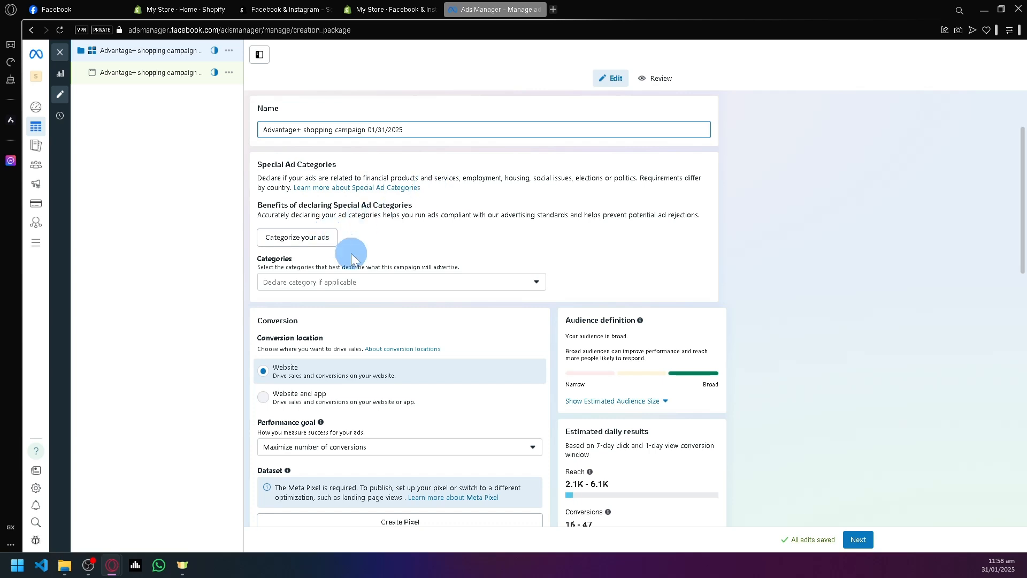
left_click(362, 282)
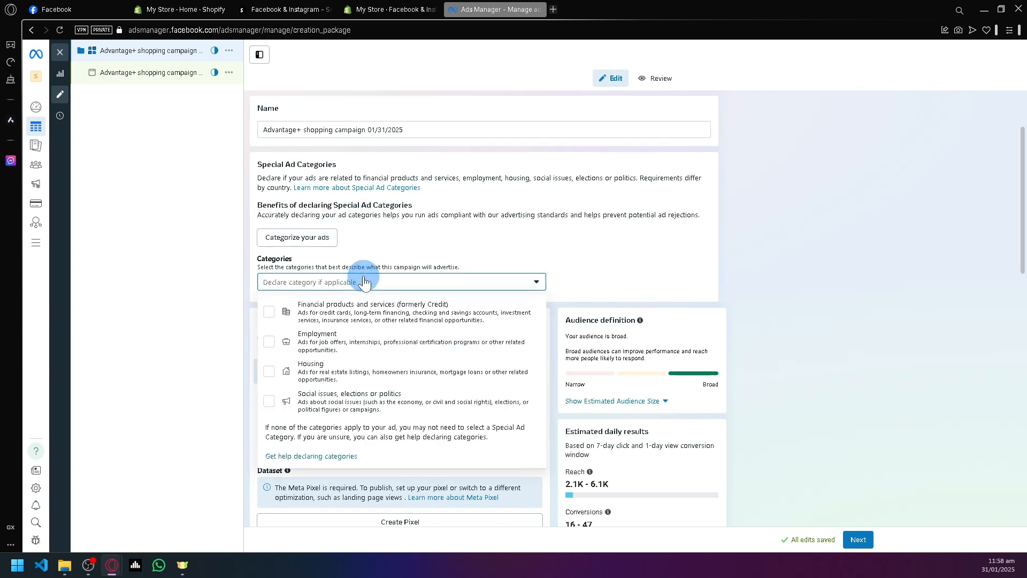
left_click(307, 282)
scroll(321, 327, "down", 2)
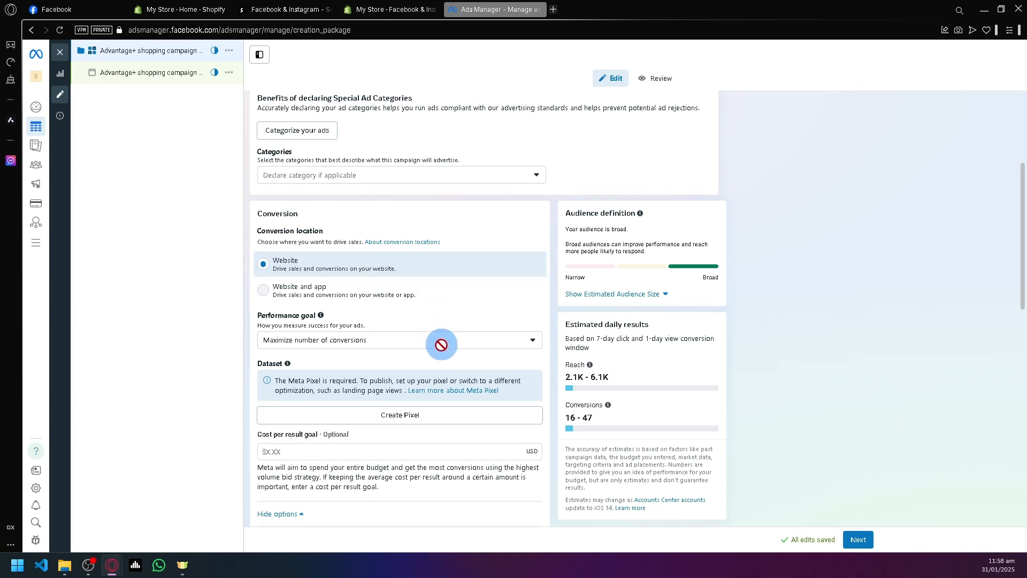
Create a pixel named xeazhar for the campaign's conversion dataset.
scroll(442, 348, "down", 2)
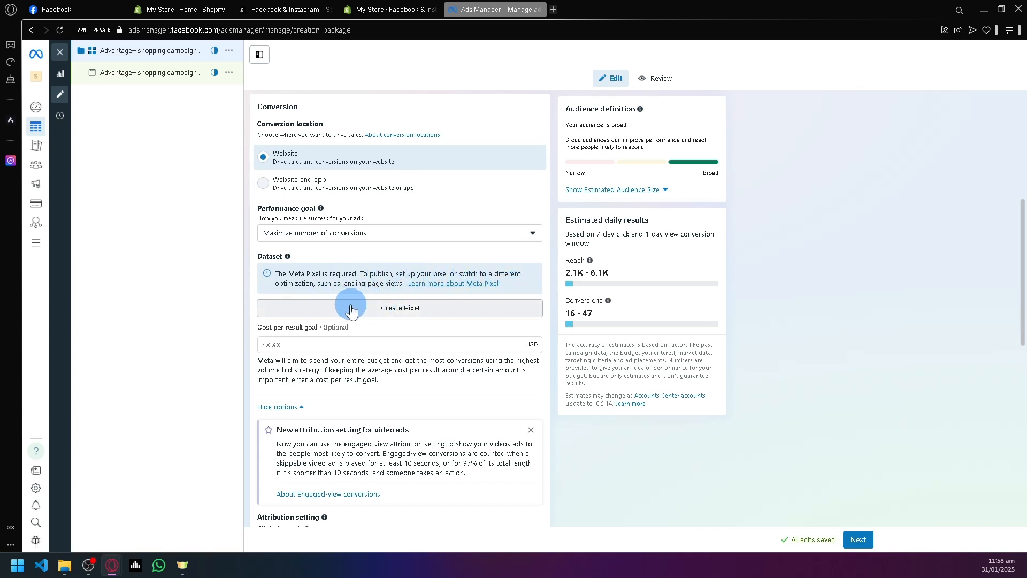
left_click(393, 309)
left_click(470, 222)
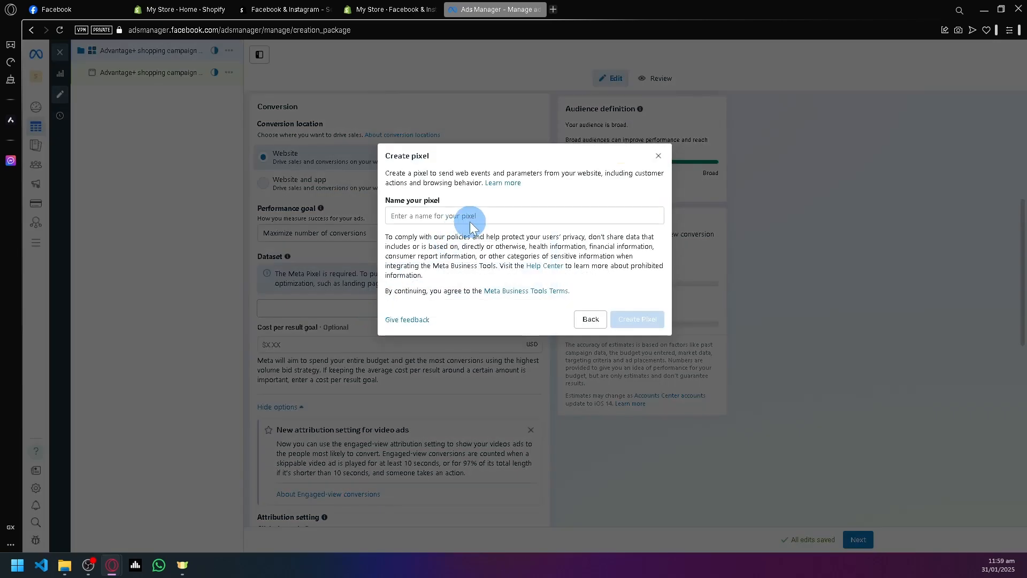
left_click(464, 216)
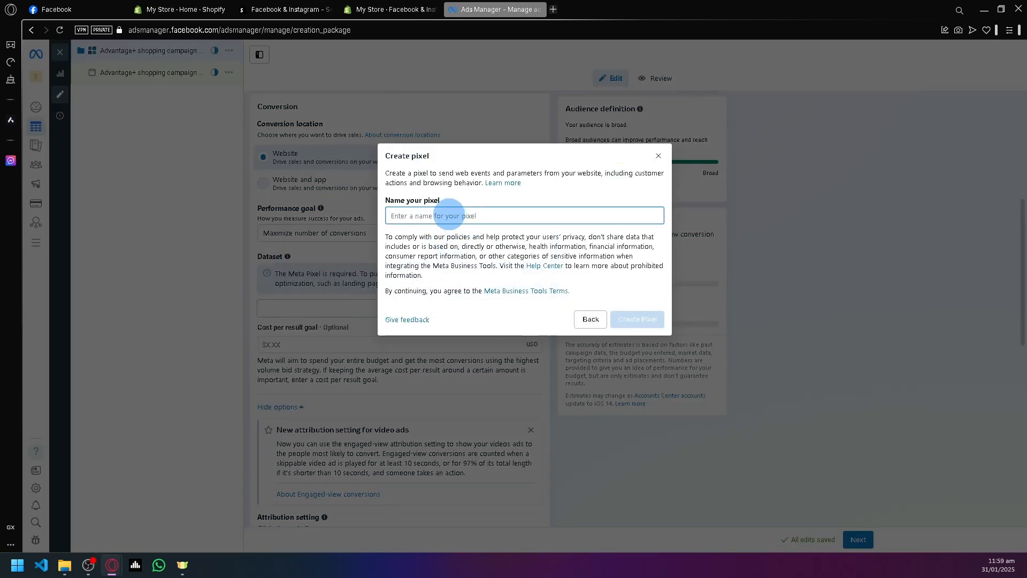
type("xeazhar")
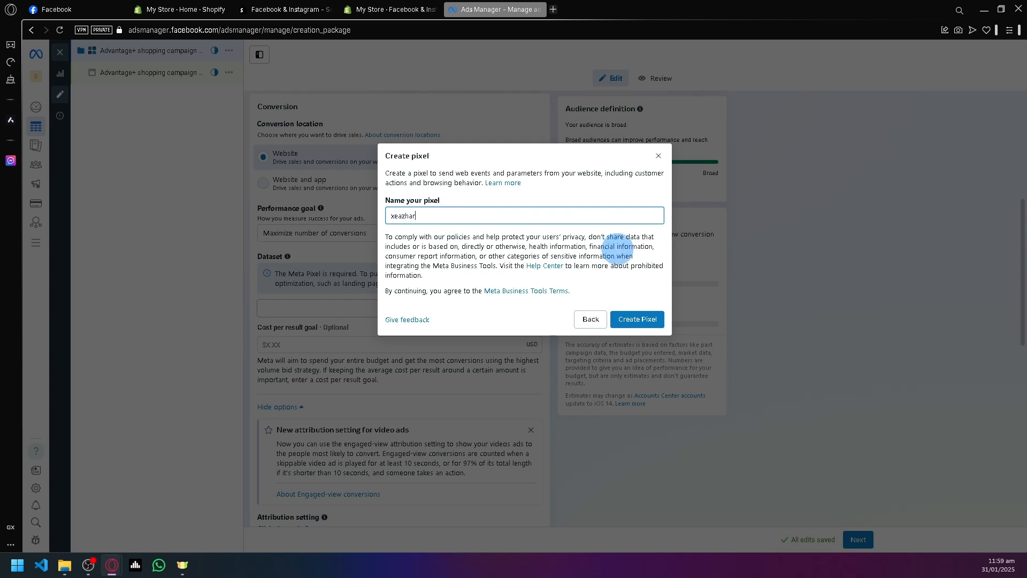
left_click(632, 319)
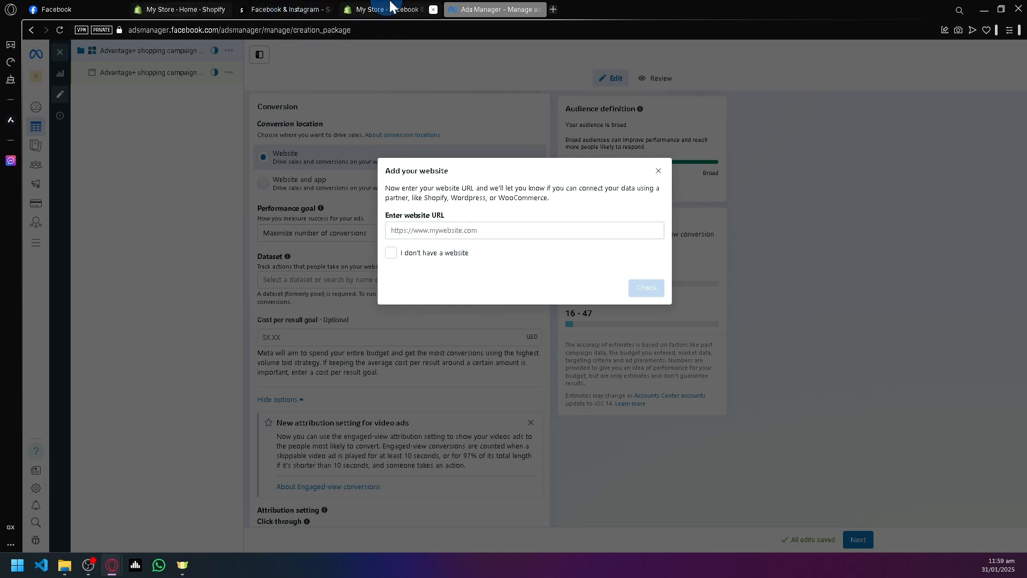
Switch to the Shopify admin, view the online store, and copy the storefront's web address.
left_click(188, 7)
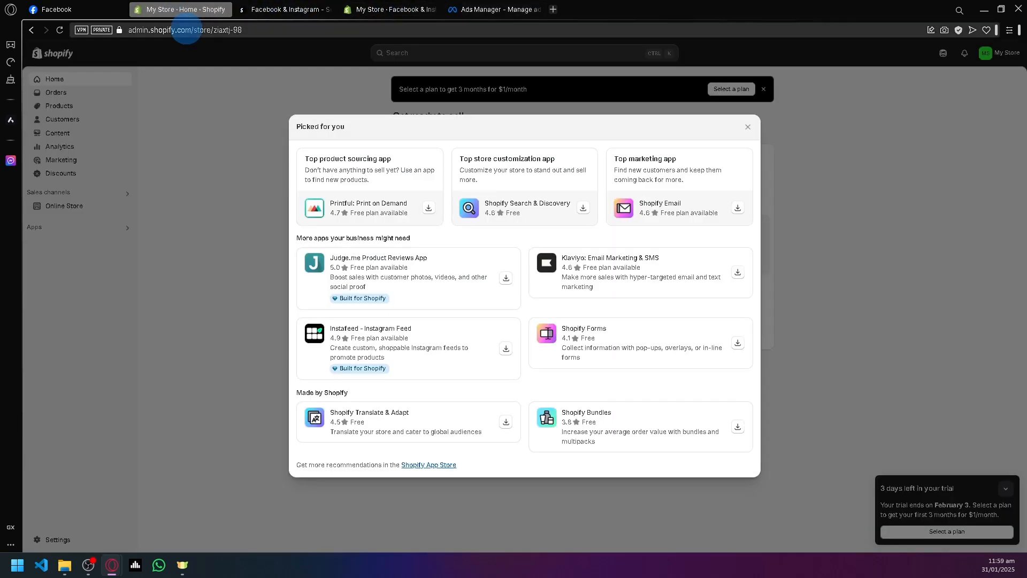
left_click(751, 130)
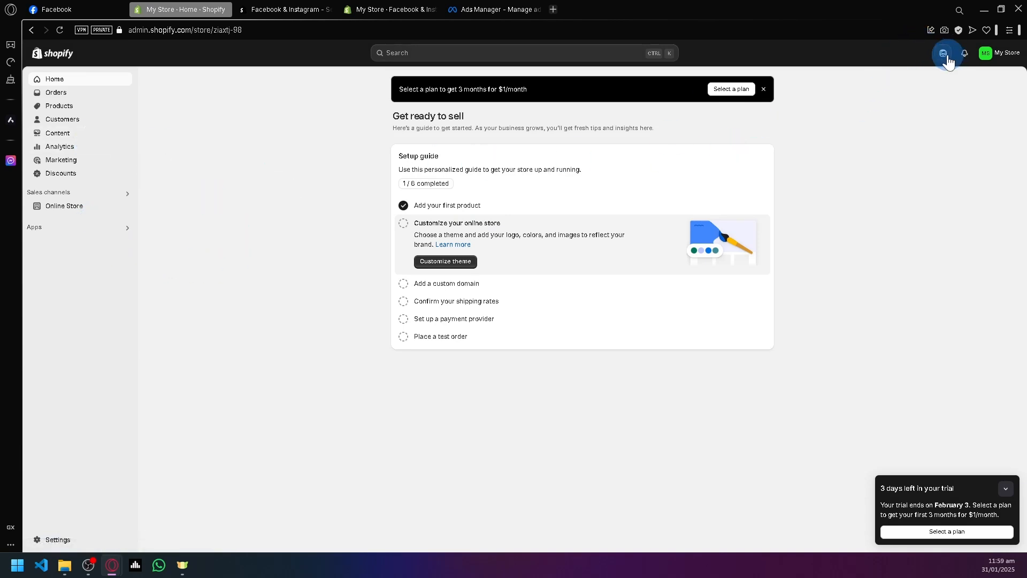
left_click(108, 230)
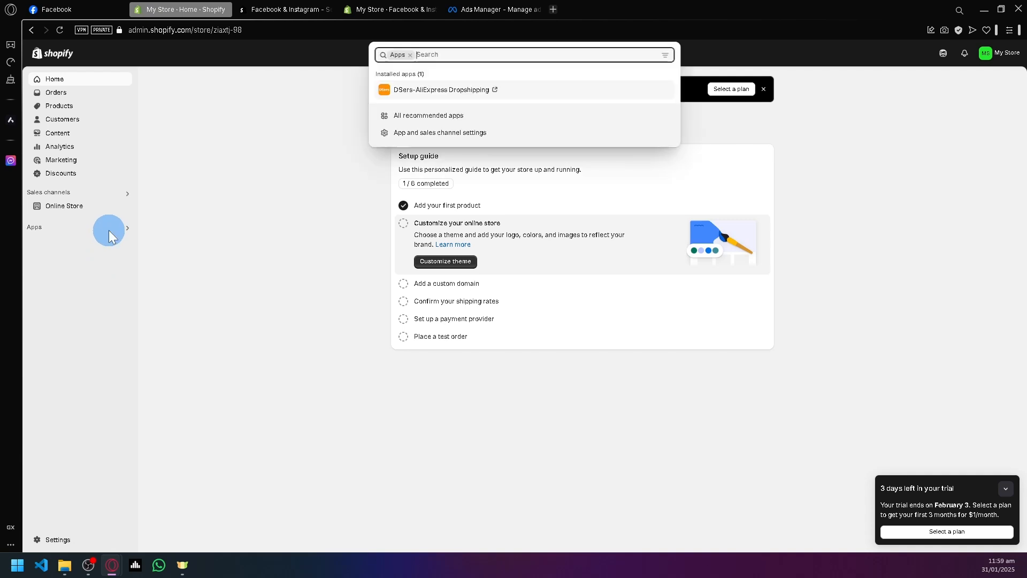
left_click(63, 206)
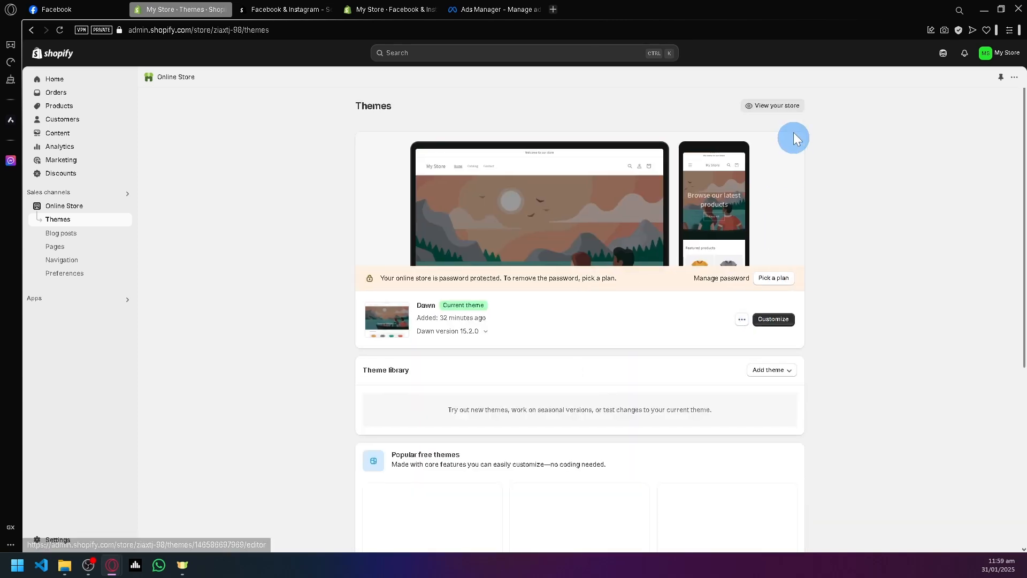
left_click(782, 107)
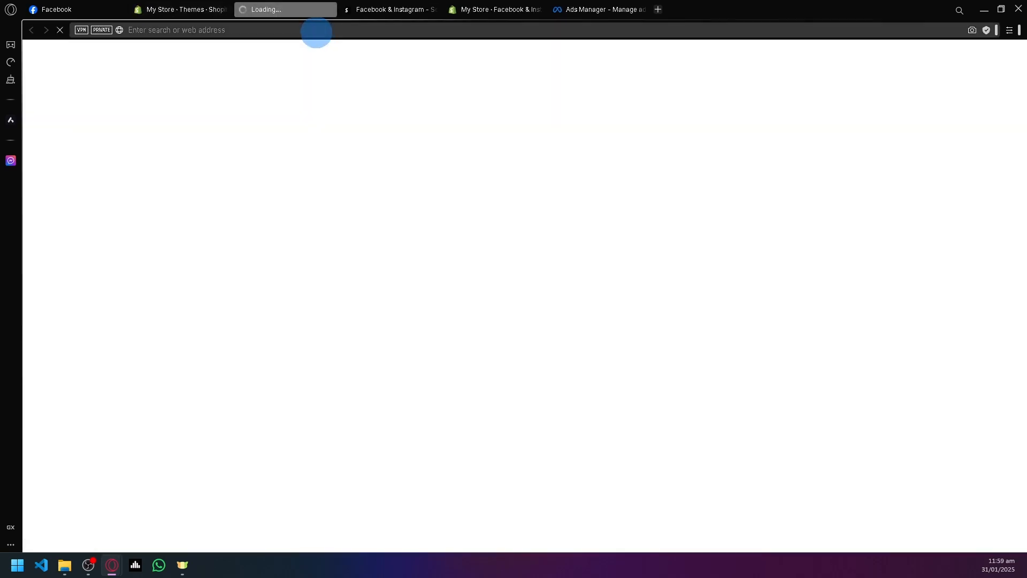
left_click(316, 31)
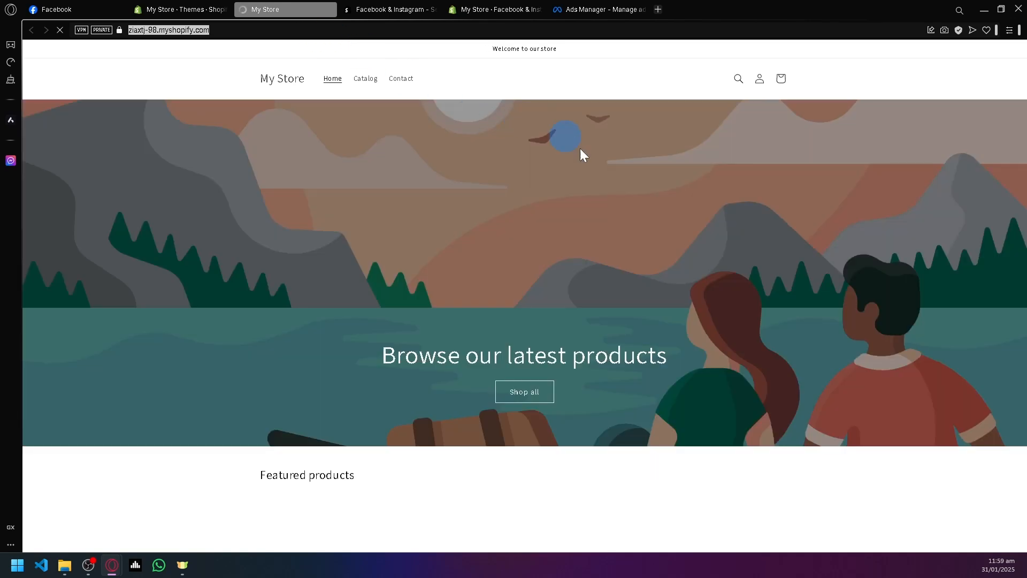
scroll(569, 194, "down", 2)
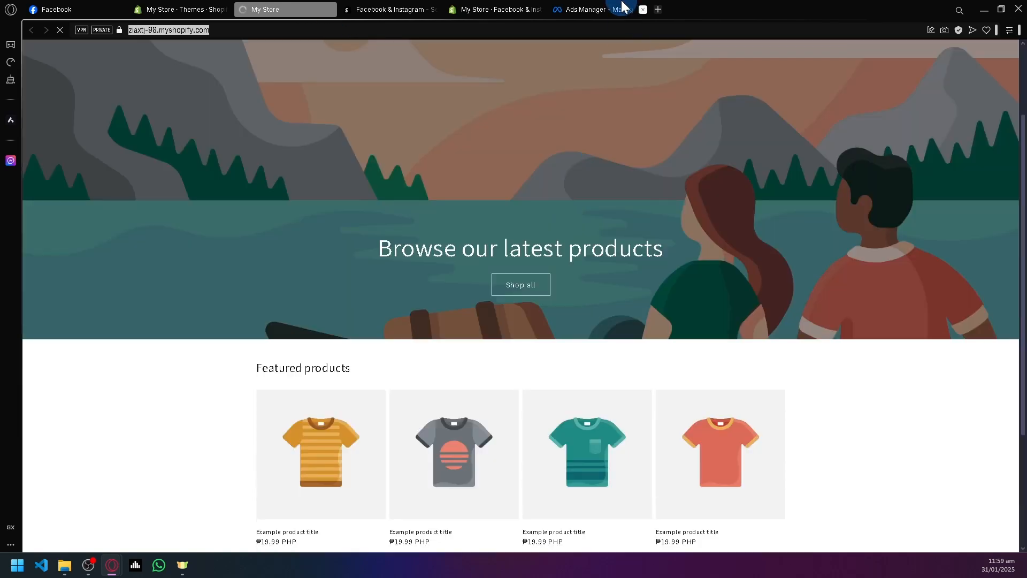
left_click(622, 6)
left_click(546, 230)
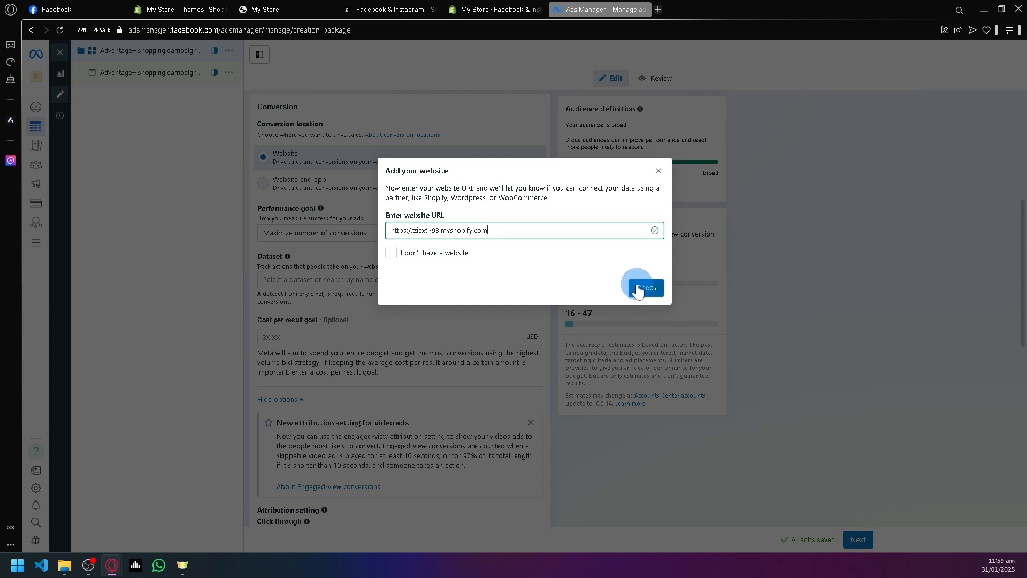
left_click(638, 288)
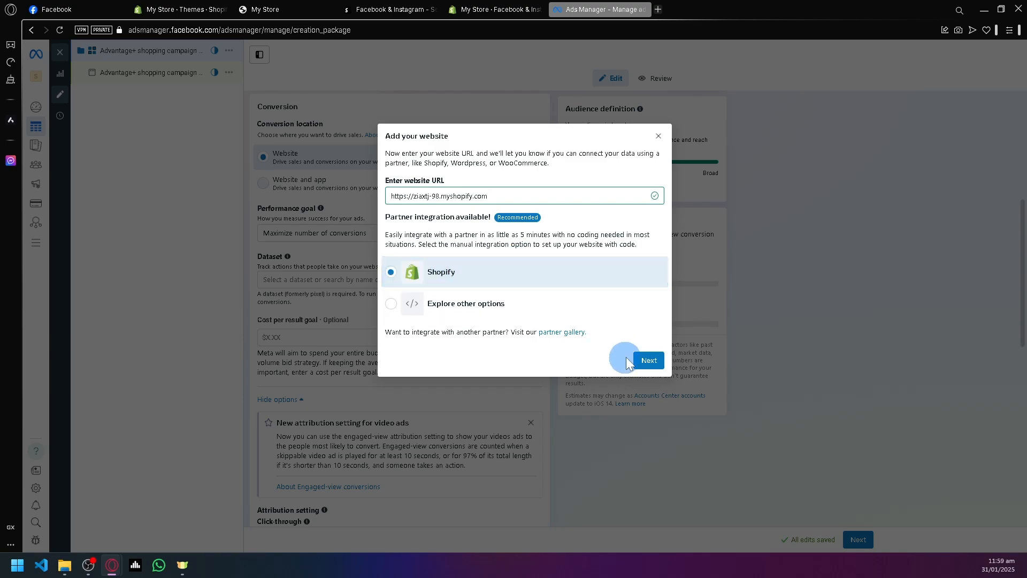
Accept Shopify as the partner integration and open the store's Facebook & Instagram data sharing settings in Shopify.
left_click(649, 361)
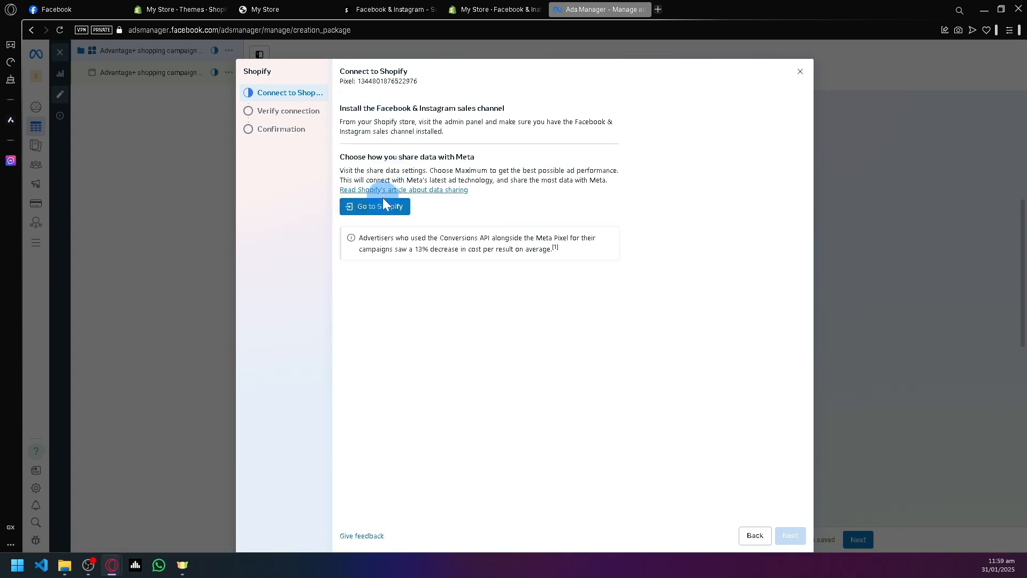
left_click(381, 211)
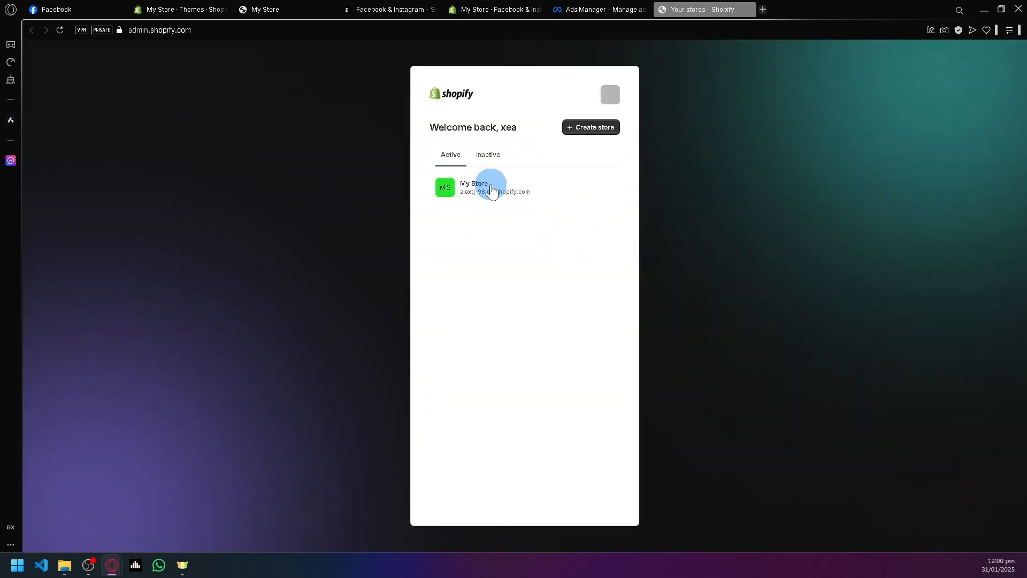
left_click(492, 188)
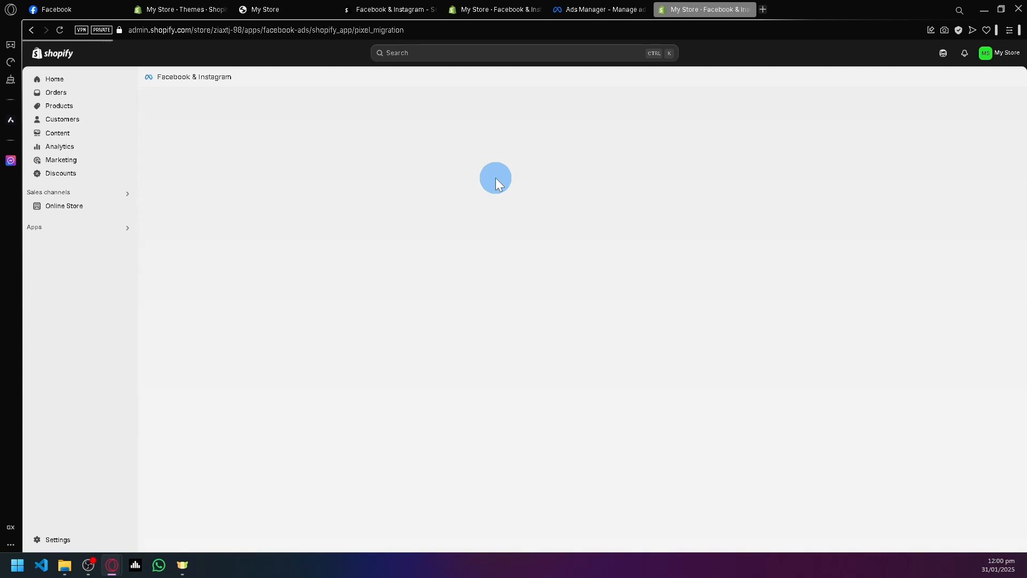
right_click(509, 235)
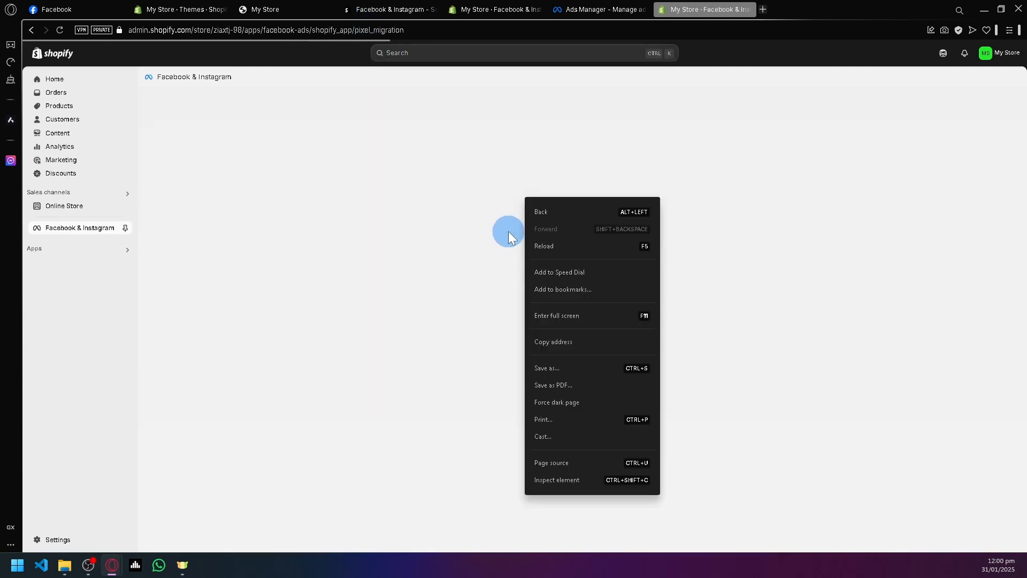
left_click(454, 183)
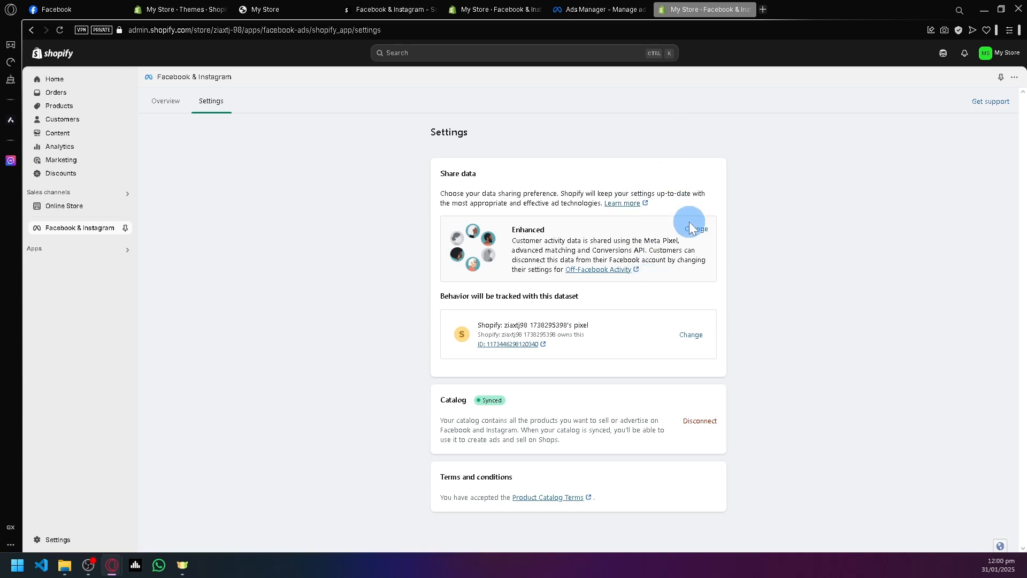
Return to Ads Manager and advance the pixel's Shopify setup to the website URL entry for connection verification.
left_click(563, 9)
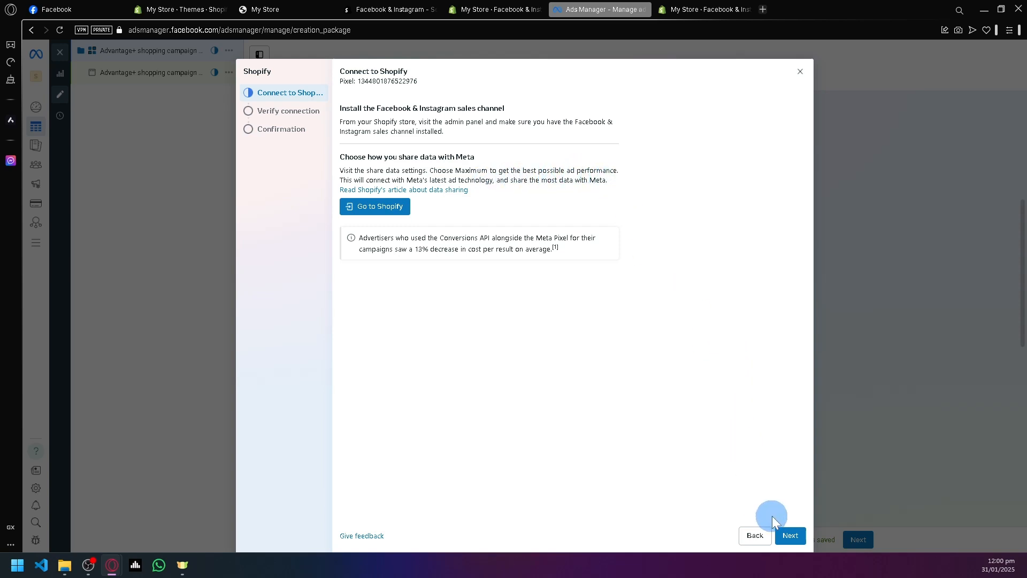
left_click(786, 537)
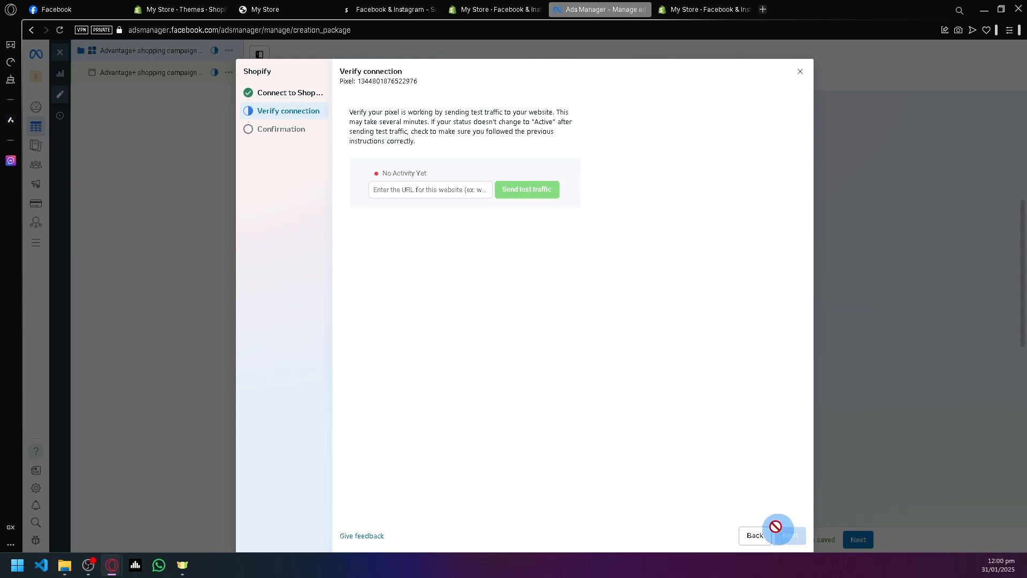
left_click(433, 188)
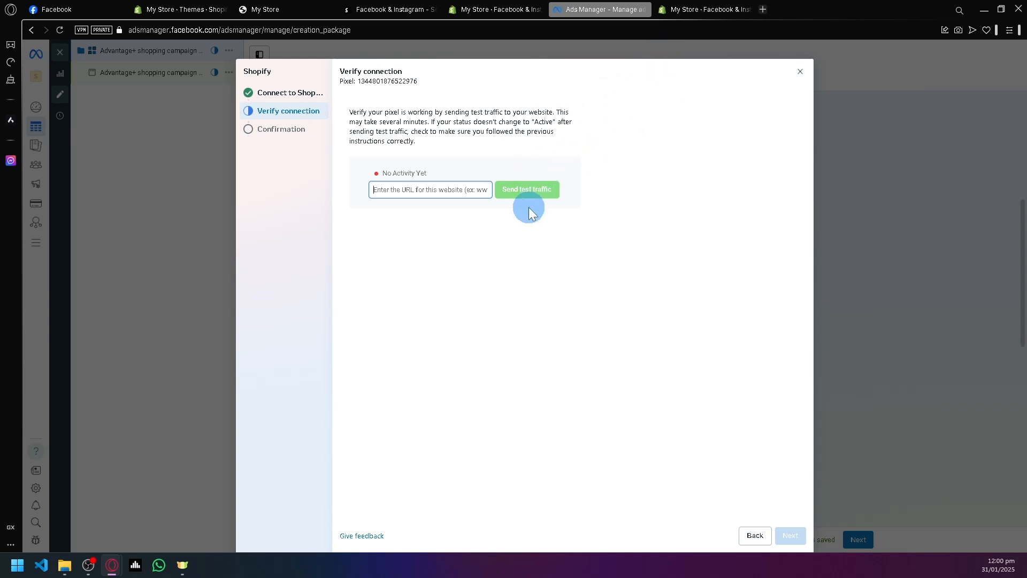
Recheck the Facebook & Instagram settings in Shopify, and close the pixel's Shopify setup in Ads Manager without sending test traffic.
left_click(682, 9)
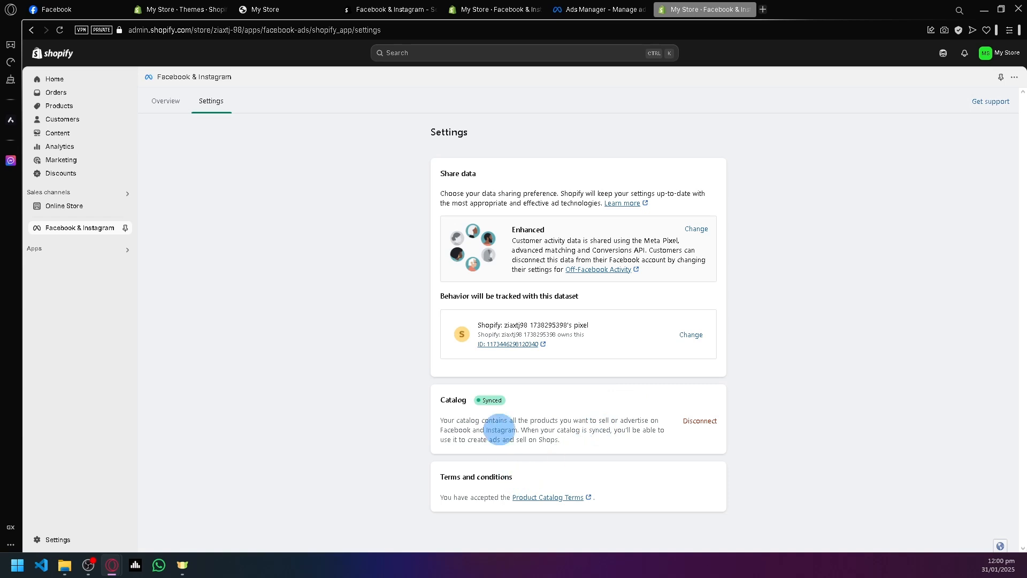
left_click(616, 9)
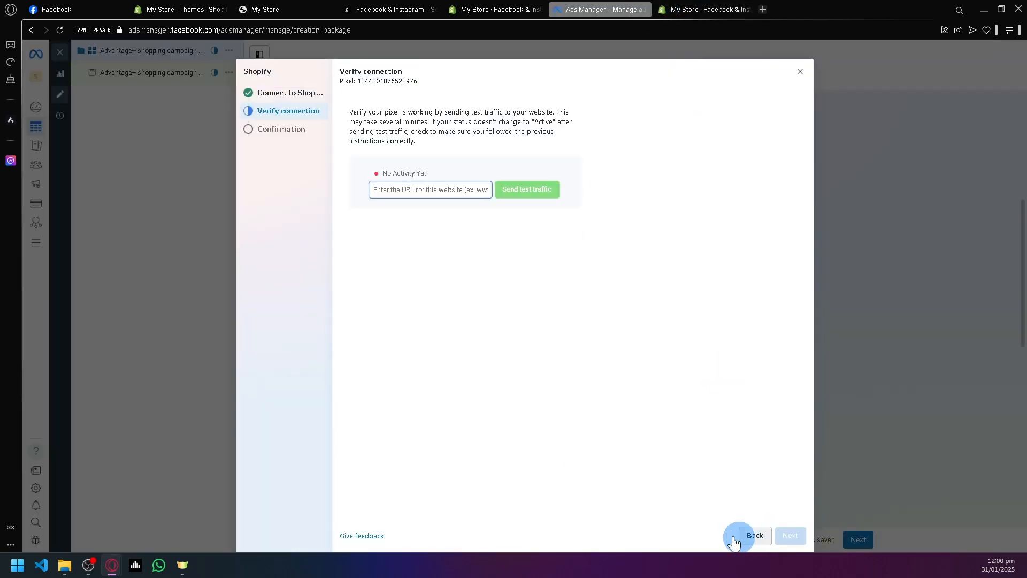
left_click(800, 72)
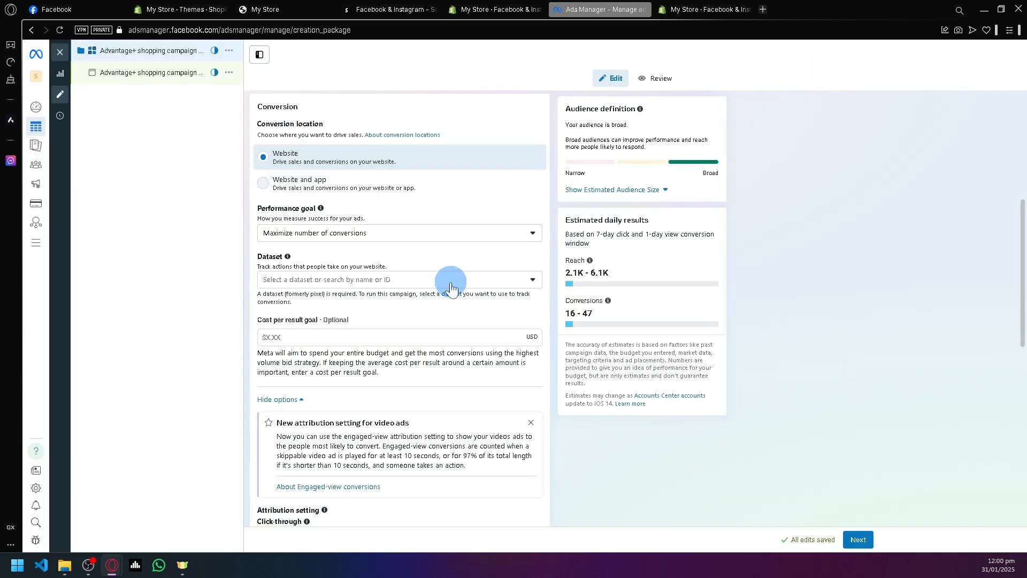
Review the campaign-level settings, from name and special ad categories through conversion and attribution to budget and schedule.
scroll(423, 327, "down", 4)
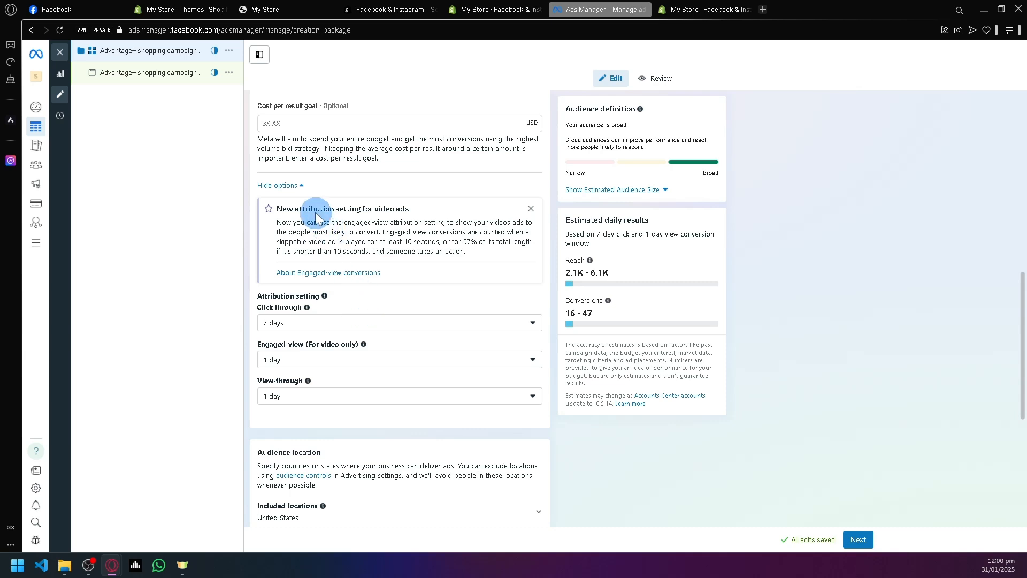
scroll(426, 321, "down", 4)
scroll(425, 321, "down", 5)
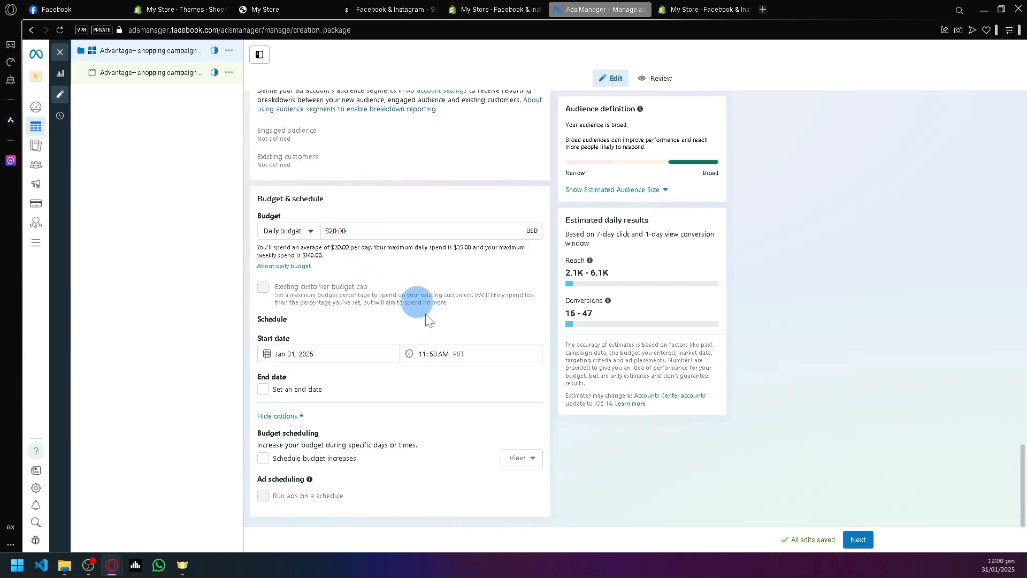
scroll(416, 235, "up", 15)
scroll(431, 337, "up", 4)
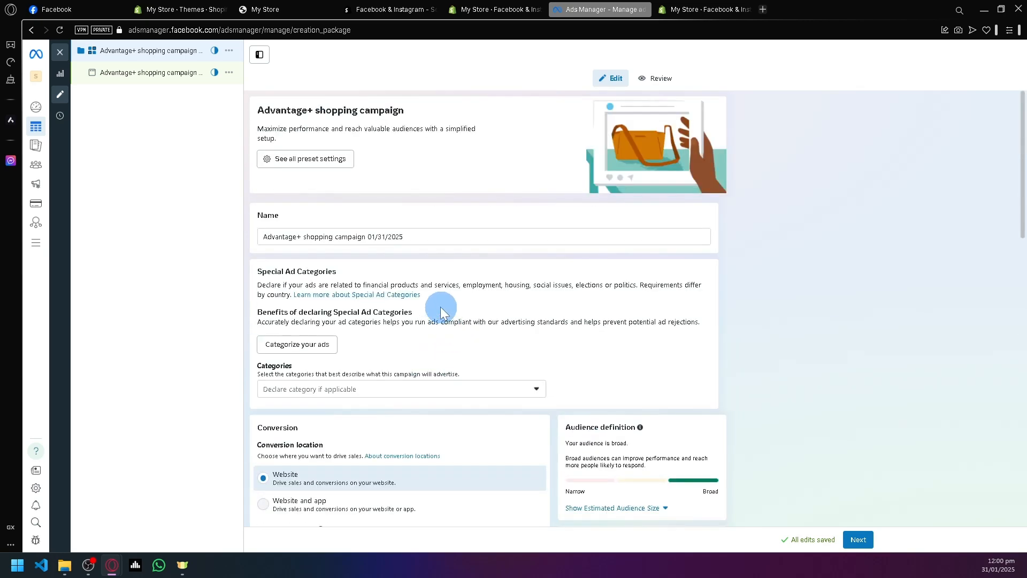
scroll(375, 241, "down", 20)
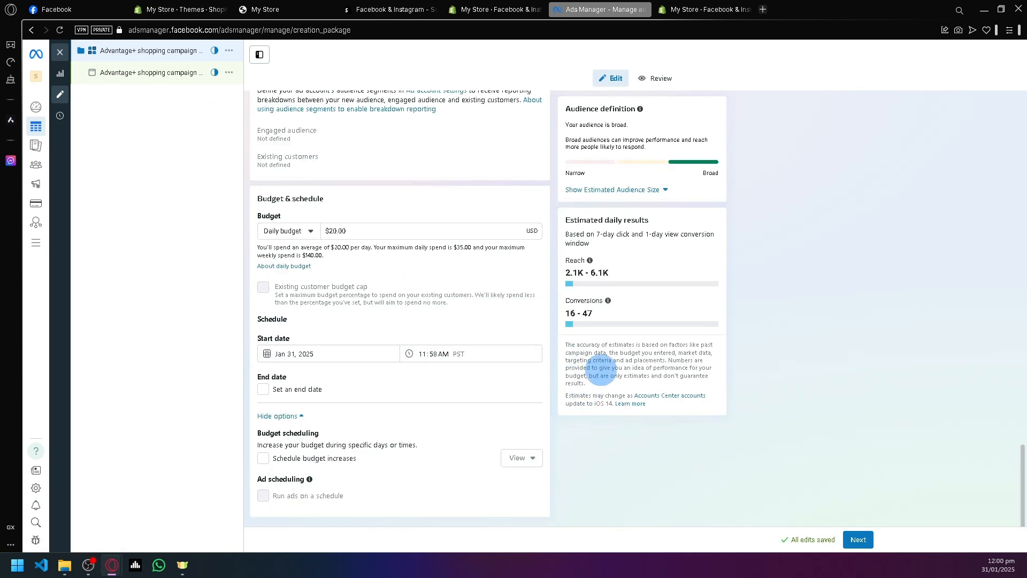
scroll(482, 225, "up", 14)
scroll(412, 241, "up", 2)
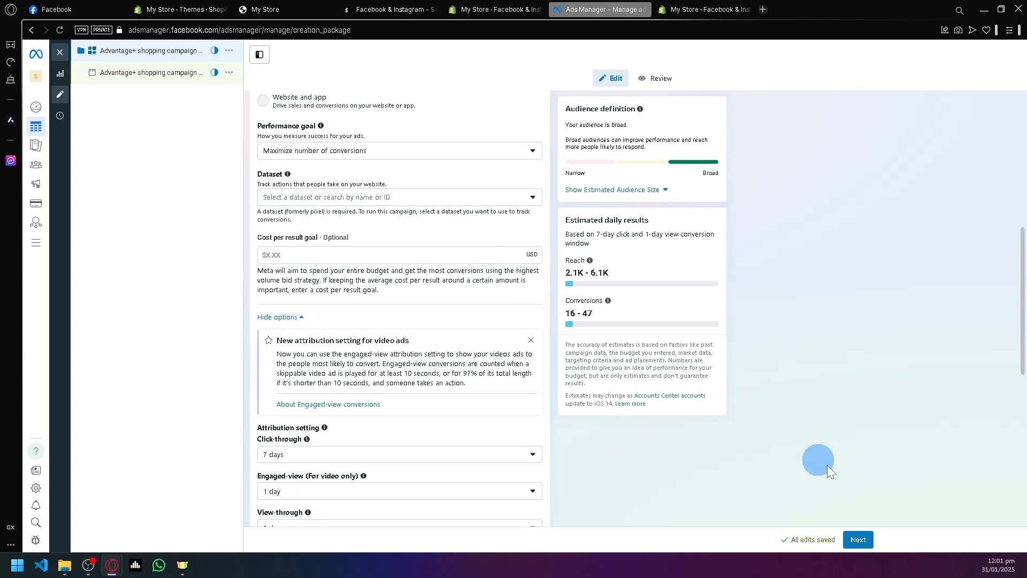
Continue to the campaign's ad-level setup and look through its format, destination, ad creative and language options.
left_click(859, 540)
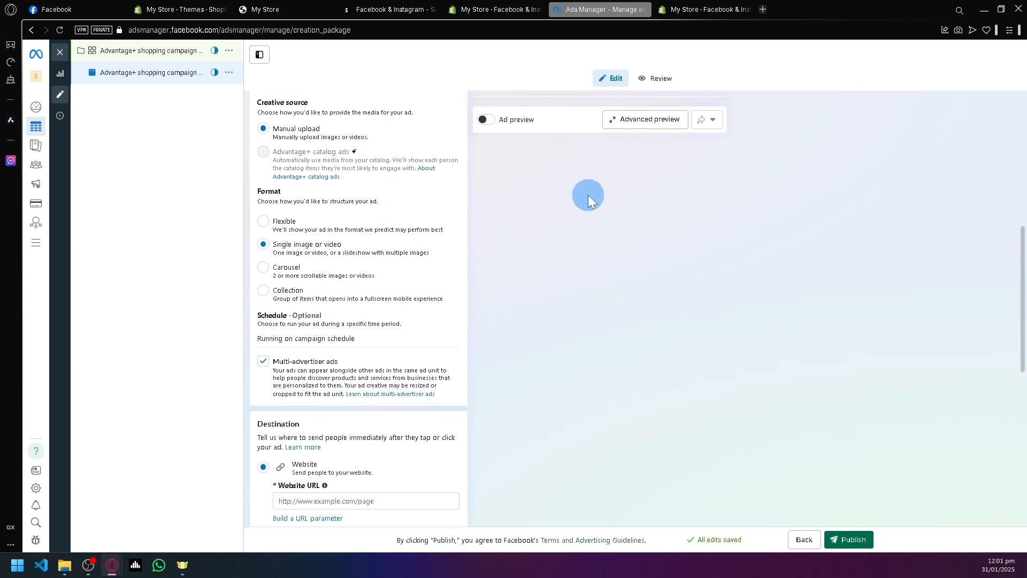
scroll(343, 259, "down", 8)
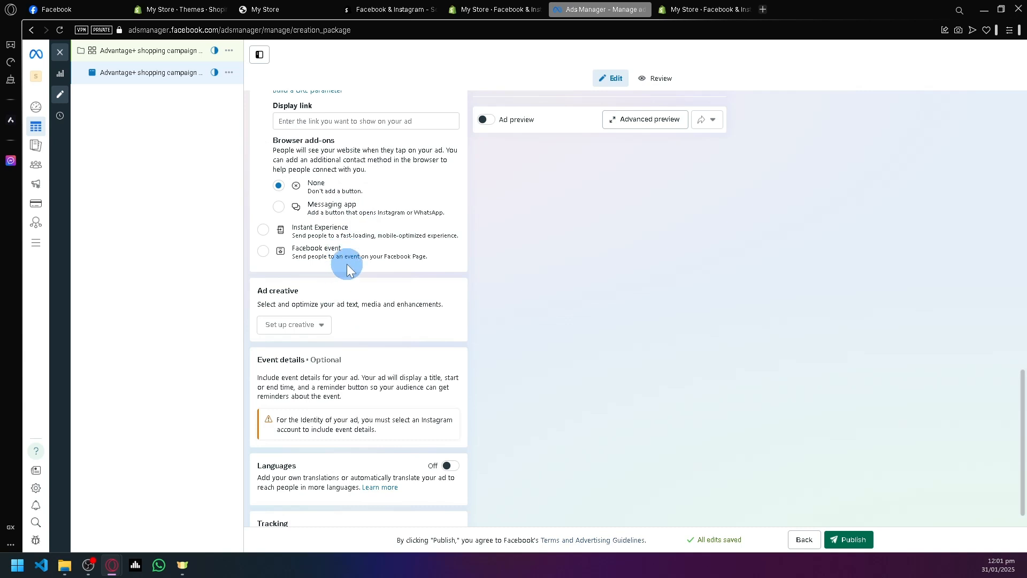
scroll(347, 264, "down", 4)
scroll(343, 212, "up", 11)
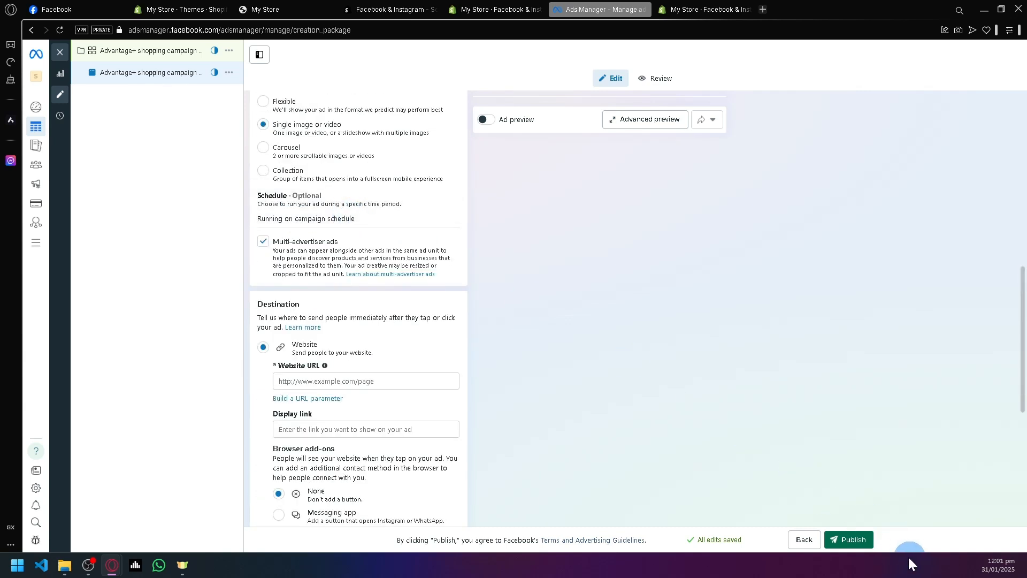
left_click(552, 361)
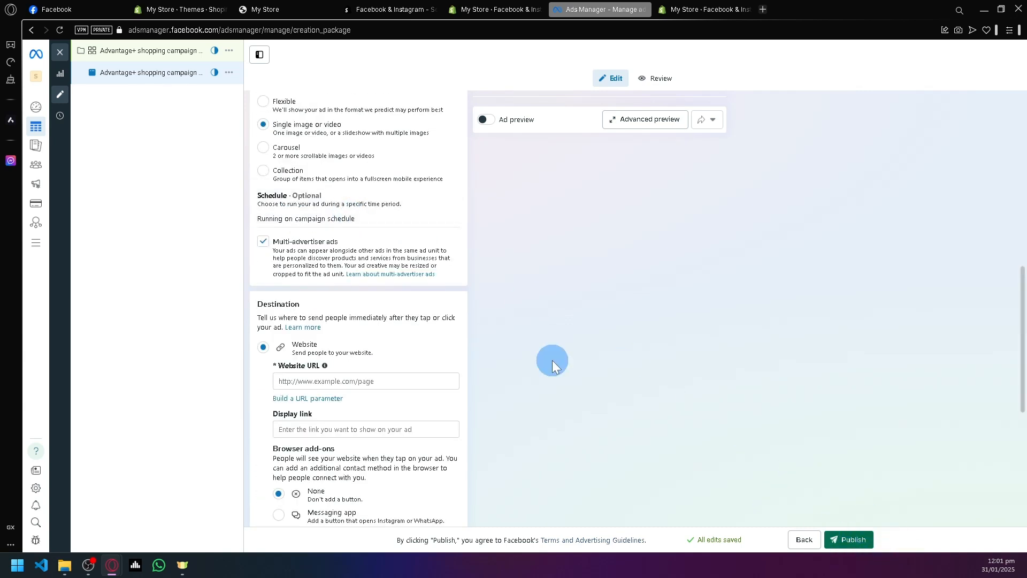